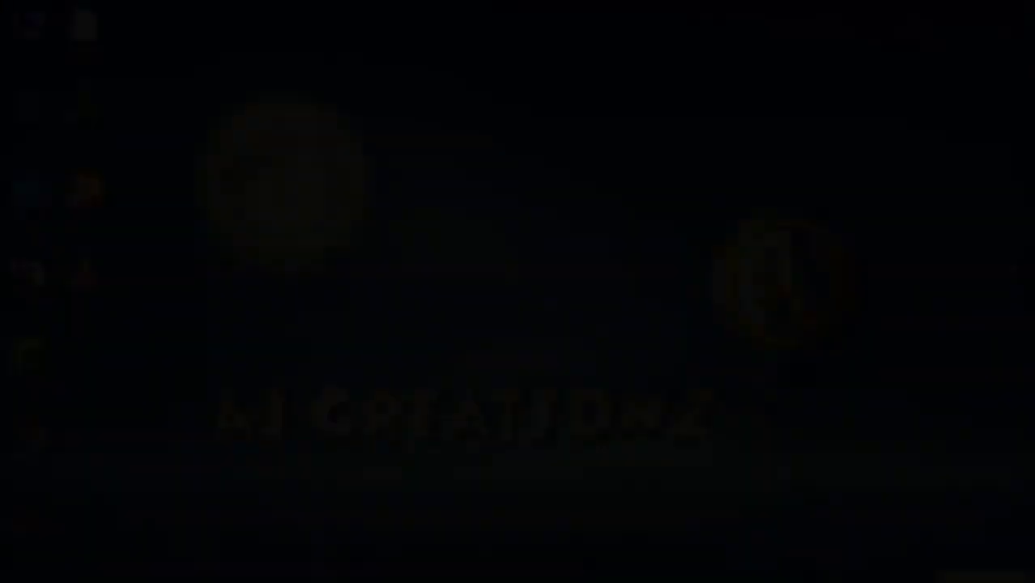
# Step: Open the Windows window switcher with Alt+Tab to list the open programs
pyautogui.hotkey('alt', 'Tab')
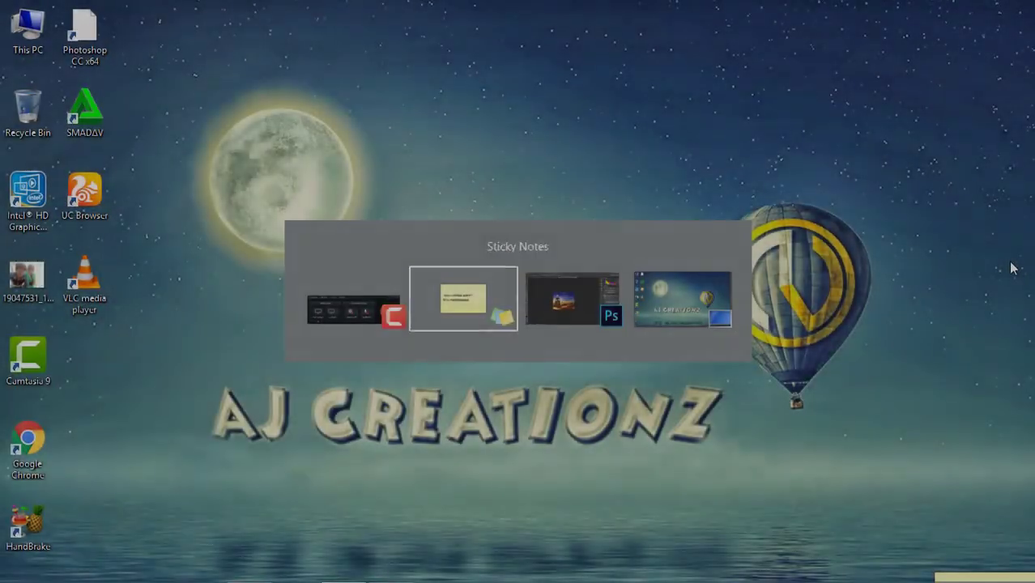
# Step: Move the fantasy cloud image into the player's document, beneath the player layer
pyautogui.hotkey('alt', 'Tab')
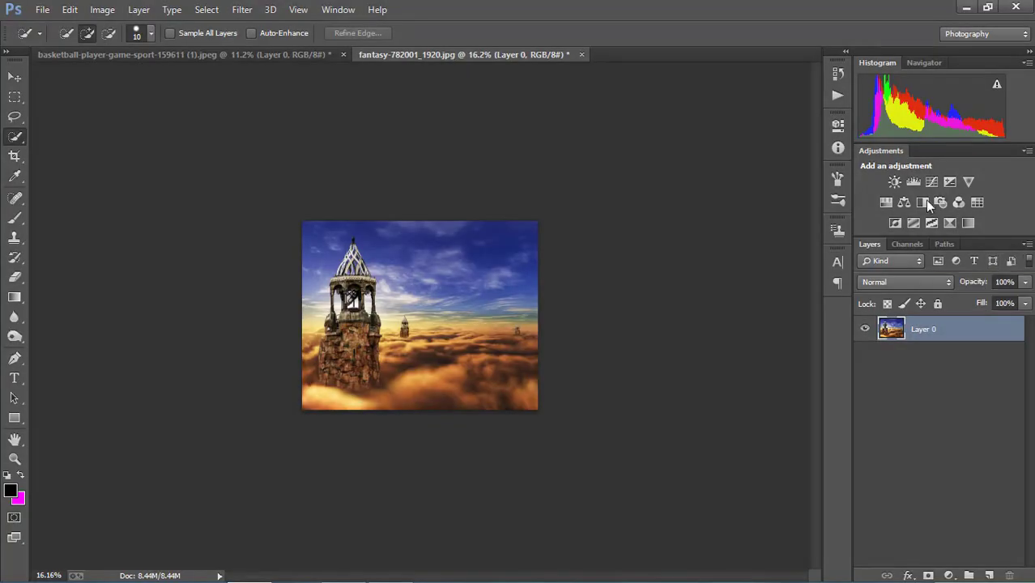
pyautogui.hotkey('ctrl', '0')
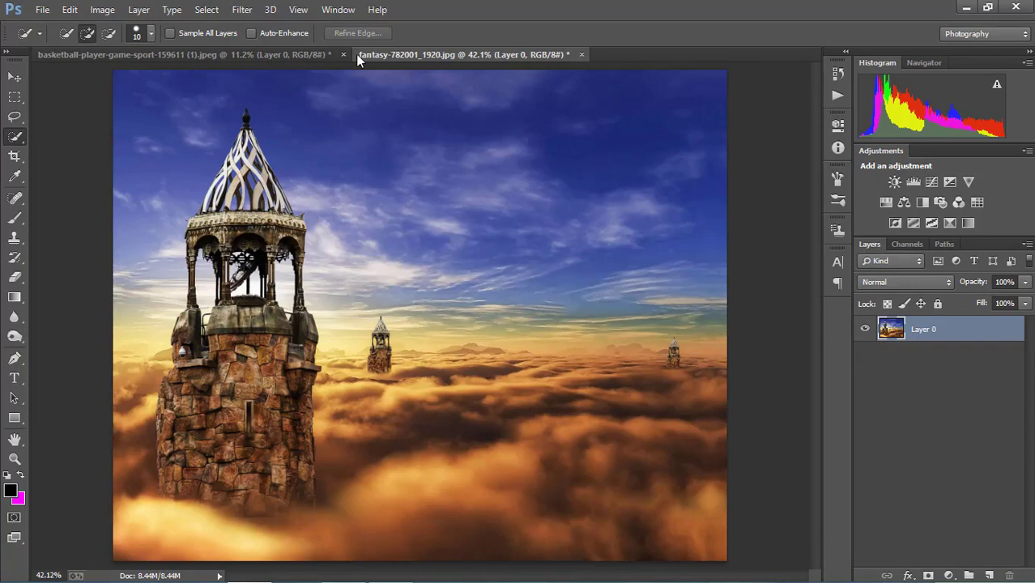
pyautogui.press('v')
pyautogui.moveTo(529, 434)
pyautogui.mouseDown()
pyautogui.moveTo(310, 56)
pyautogui.moveTo(438, 409)
pyautogui.mouseUp()
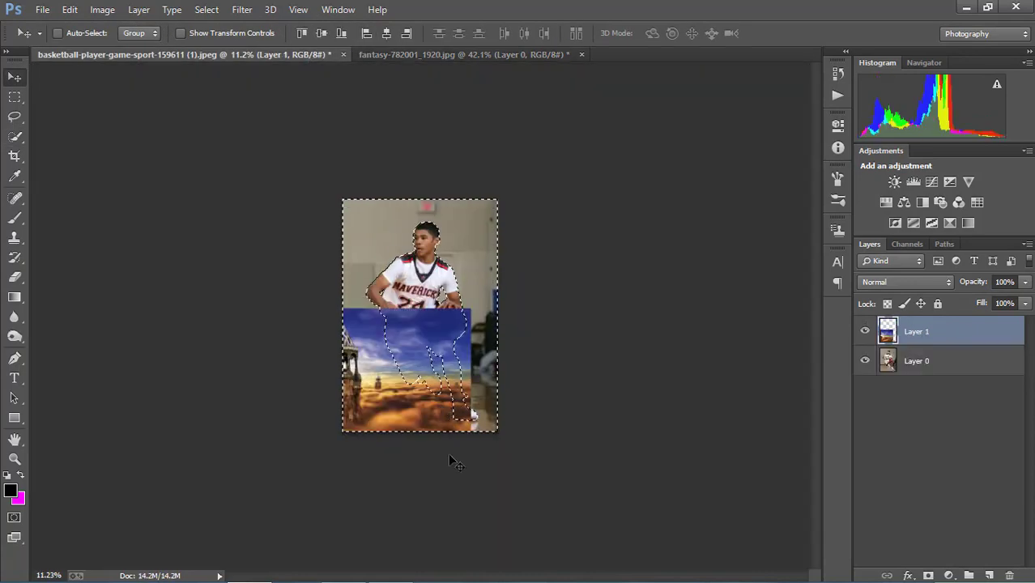
pyautogui.hotkey('ctrl', '[')
# Step: Quick-select the player and apply a layer mask that removes his background
pyautogui.press('w')
pyautogui.rightClick(421, 245)
pyautogui.click(514, 299)
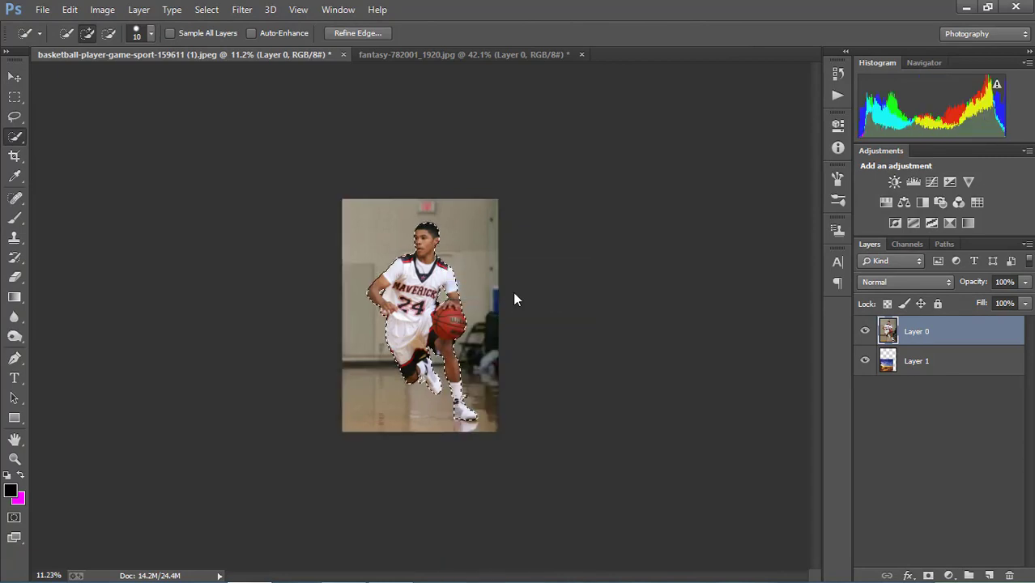
pyautogui.click(928, 574)
pyautogui.rightClick(916, 332)
pyautogui.click(913, 376)
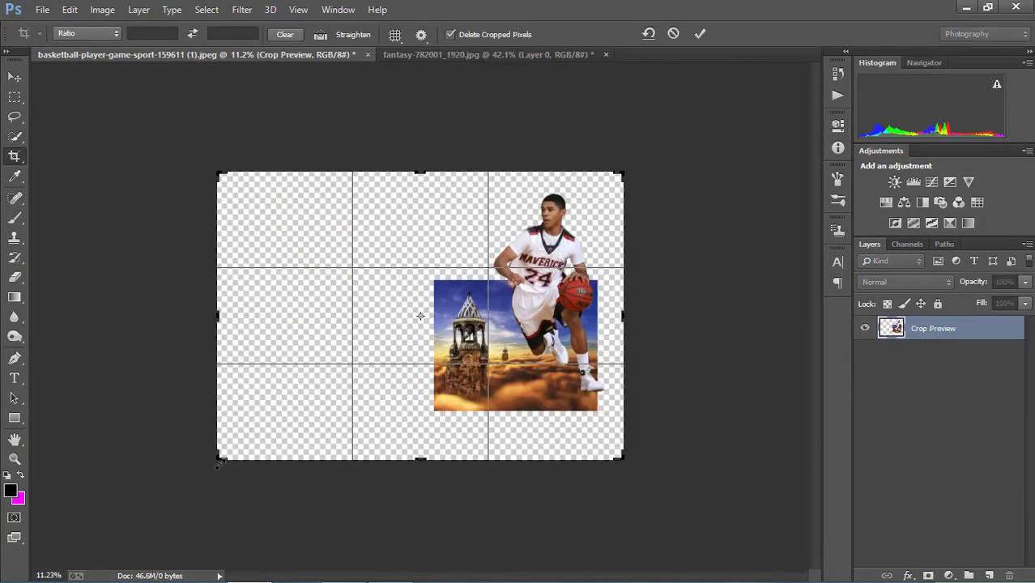
# Step: Commit the wider canvas and scale the cloud layer up to fill it
pyautogui.press('Return')
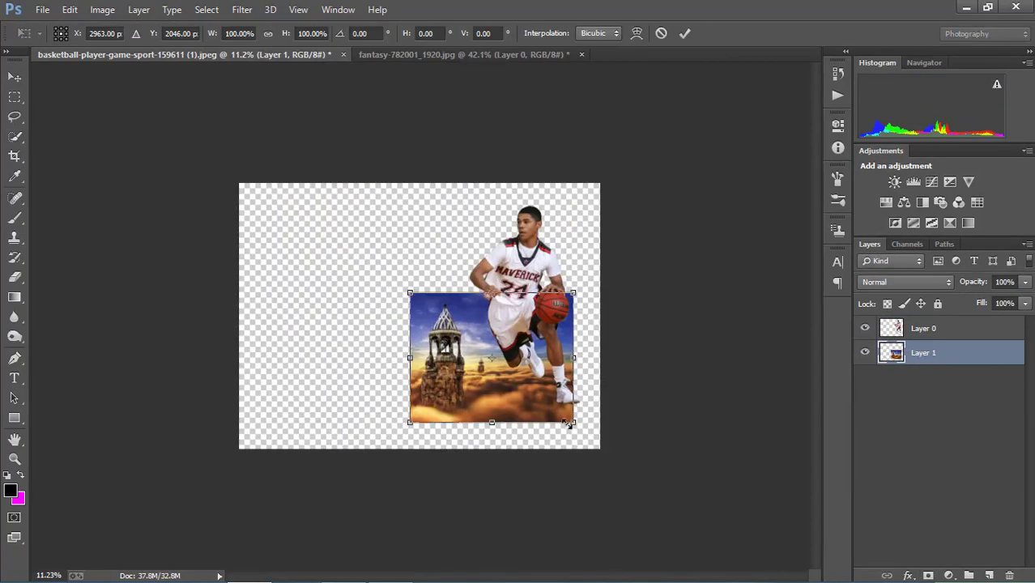
pyautogui.hotkey('ctrl', 't')
pyautogui.moveTo(565, 435); pyautogui.dragTo(506, 354)
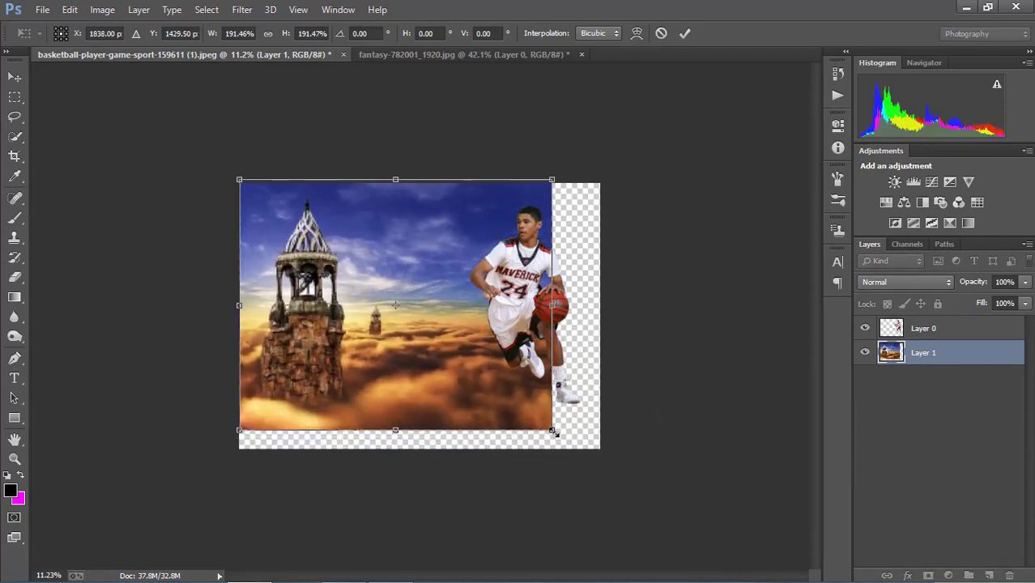
pyautogui.moveTo(555, 435); pyautogui.dragTo(624, 454)
pyautogui.press('Return')
pyautogui.hotkey('ctrl', '0')
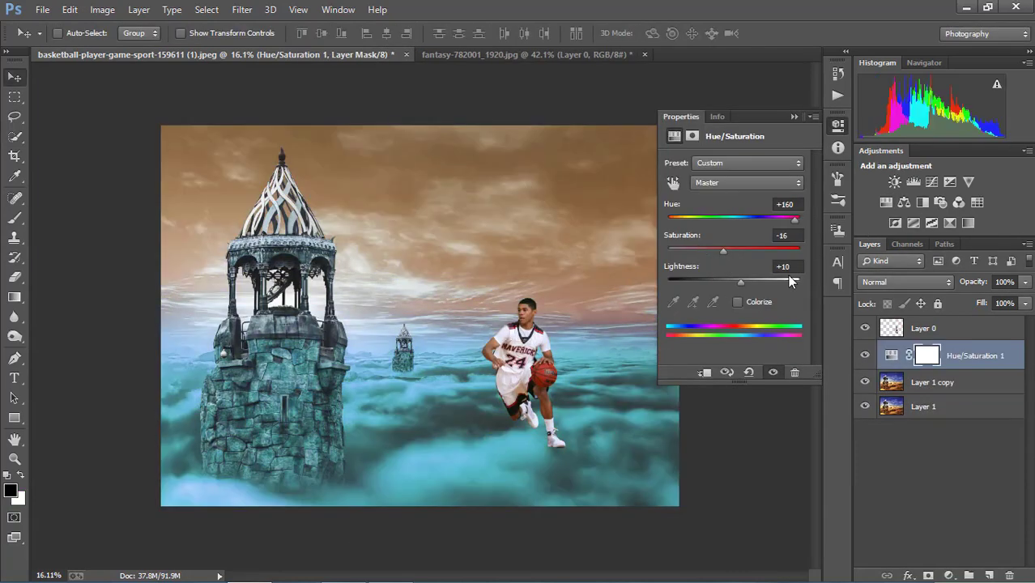
# Step: Merge the hue shift into the cloud copy and gradient-mask it to restore orange lower clouds
pyautogui.click(794, 117)
pyautogui.click(864, 355)
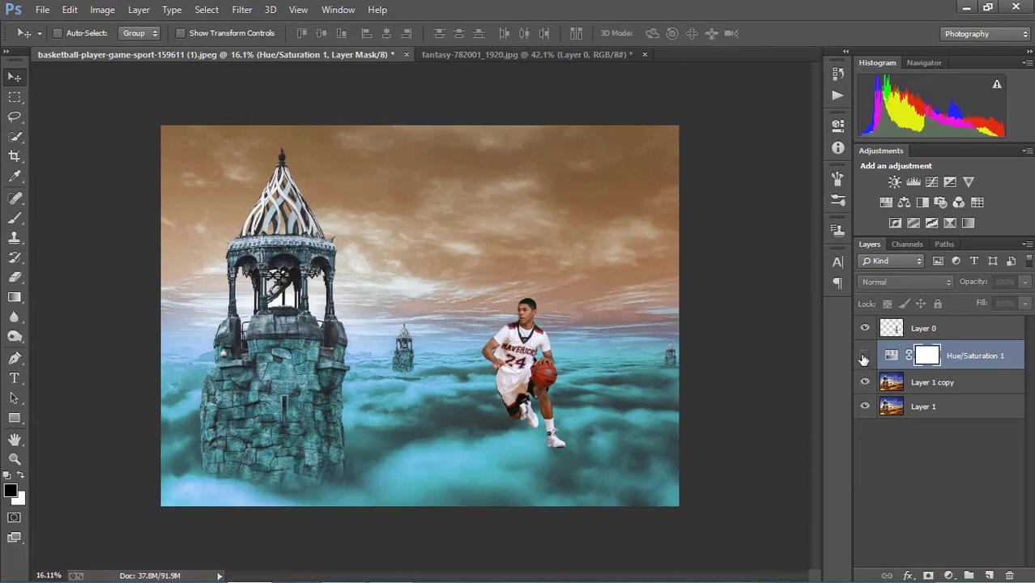
pyautogui.click(864, 356)
pyautogui.rightClick(900, 355)
pyautogui.press('g')
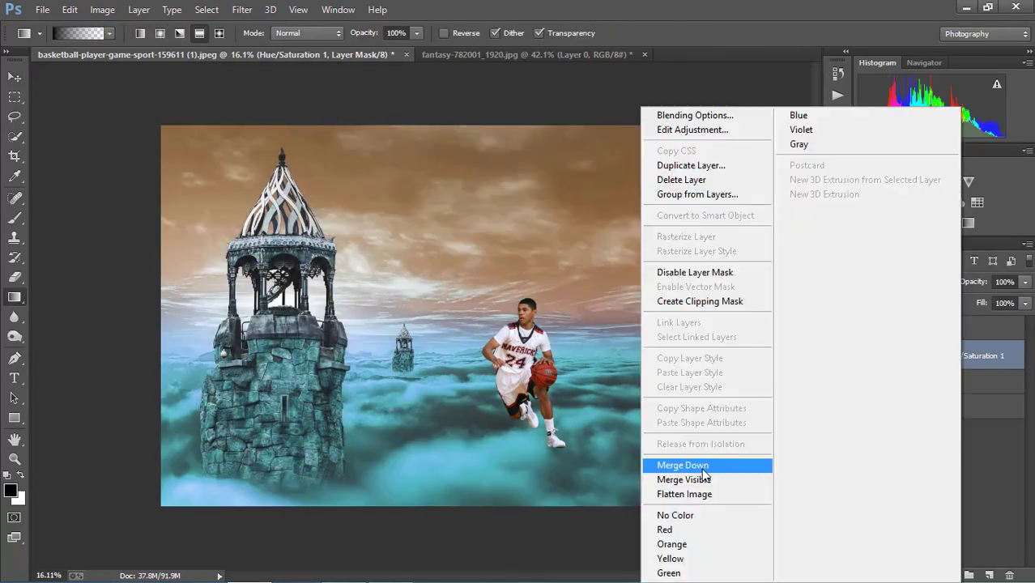
pyautogui.click(693, 463)
pyautogui.click(926, 575)
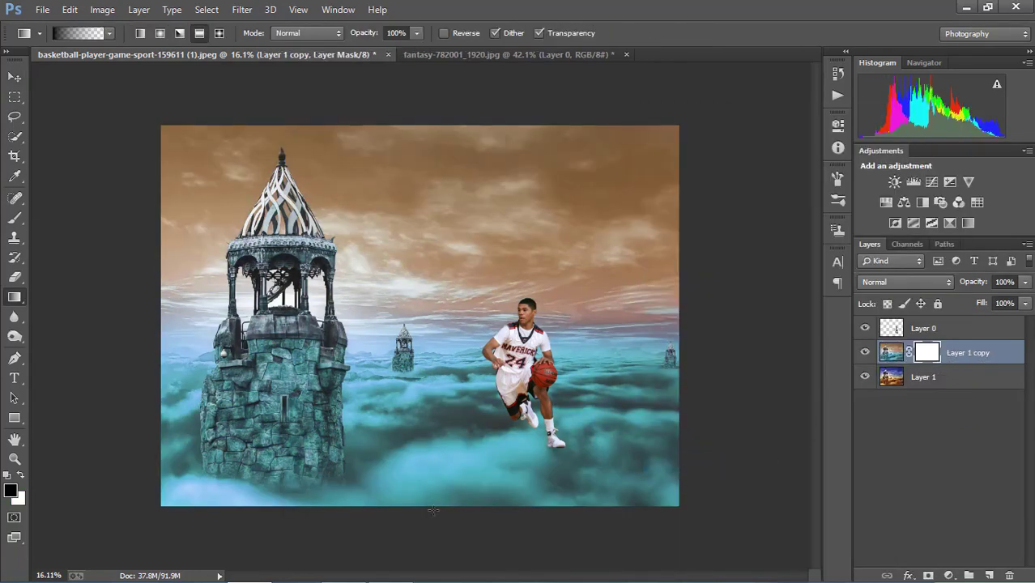
pyautogui.moveTo(434, 510); pyautogui.dragTo(429, 300)
# Step: On a new layer, paint a cloud-sampled orange patch over the tower's top
pyautogui.press('b')
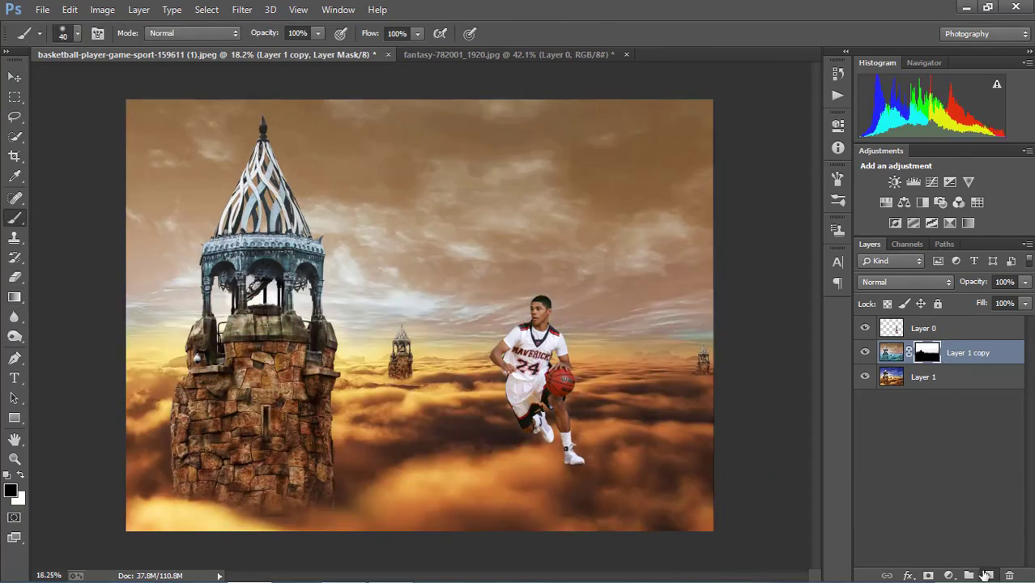
pyautogui.click(984, 575)
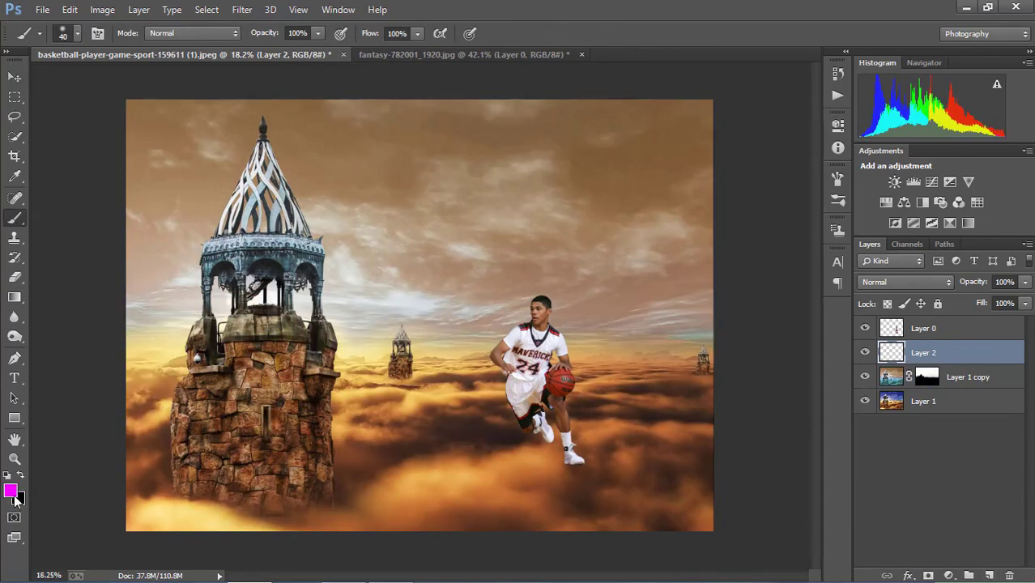
pyautogui.press('alt')
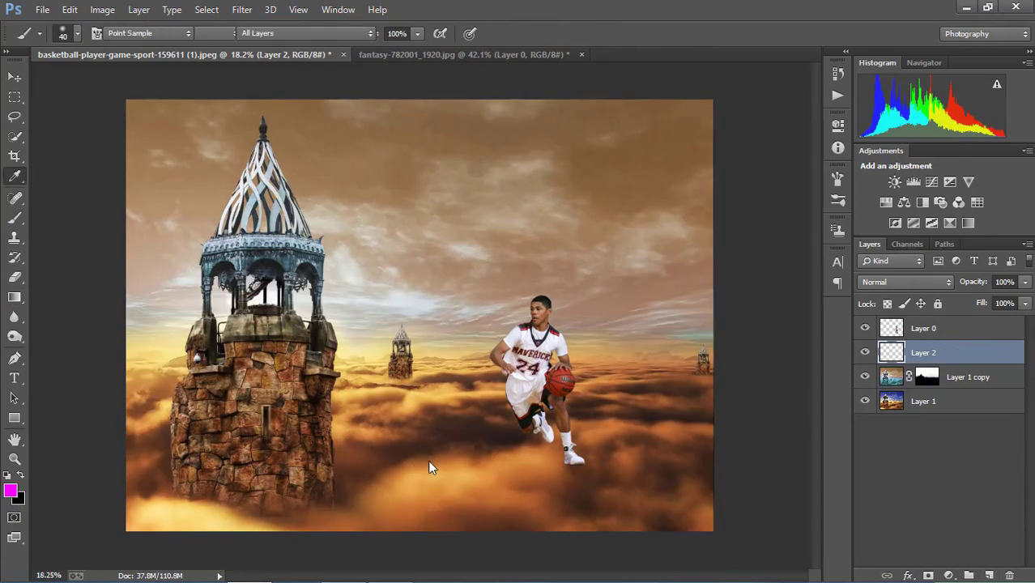
pyautogui.click(454, 489)
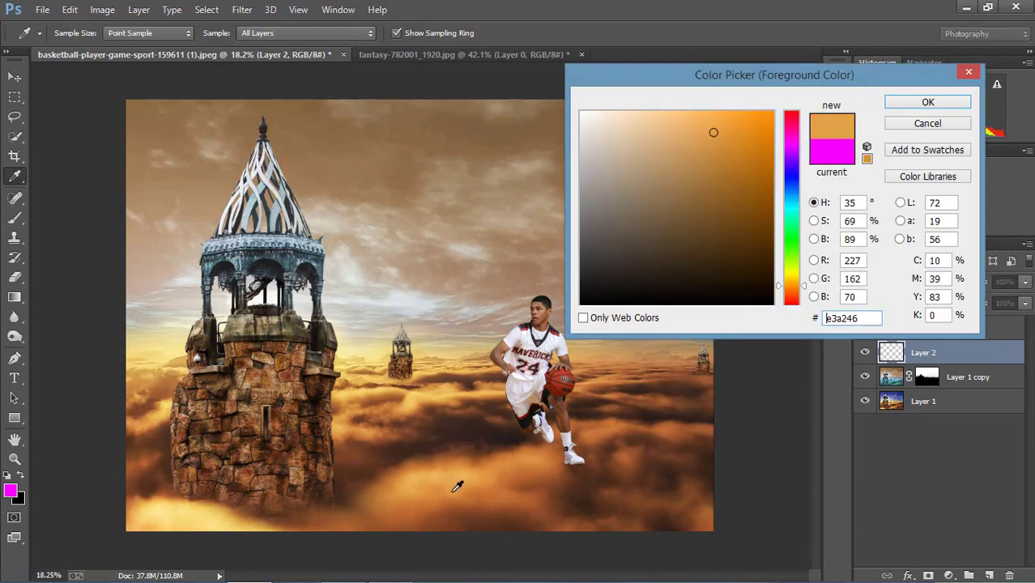
pyautogui.click(927, 102)
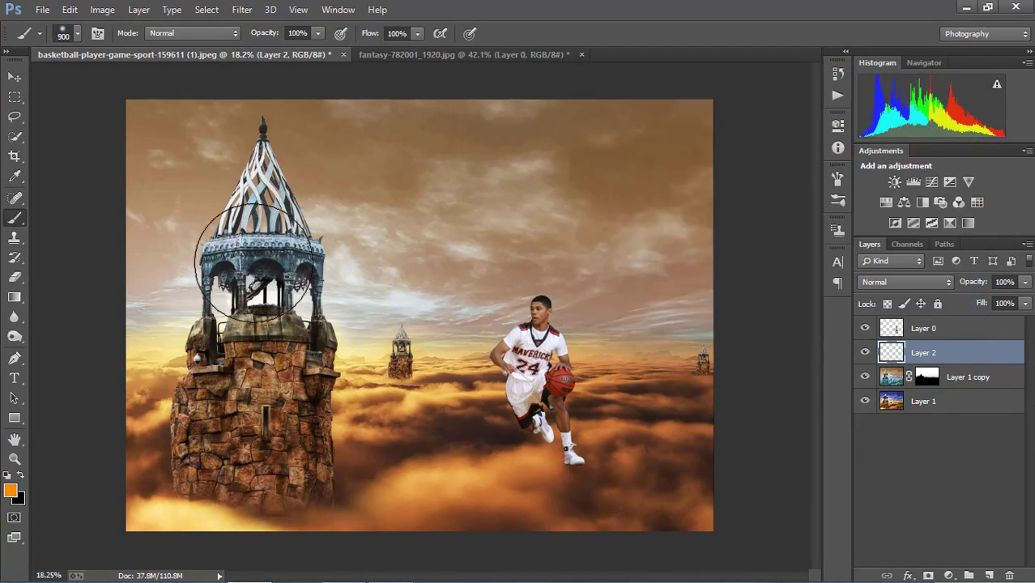
pyautogui.scroll(2, 248, 247)
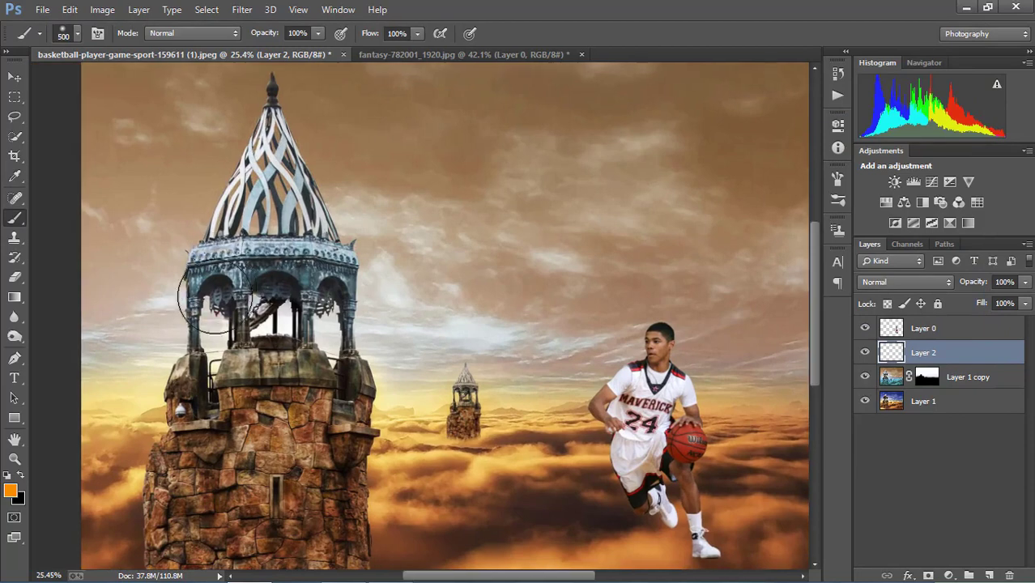
pyautogui.moveTo(194, 292); pyautogui.dragTo(269, 252)
# Step: Set the orange layer to Screen and reshape it into a glow over the tower
pyautogui.click(905, 282)
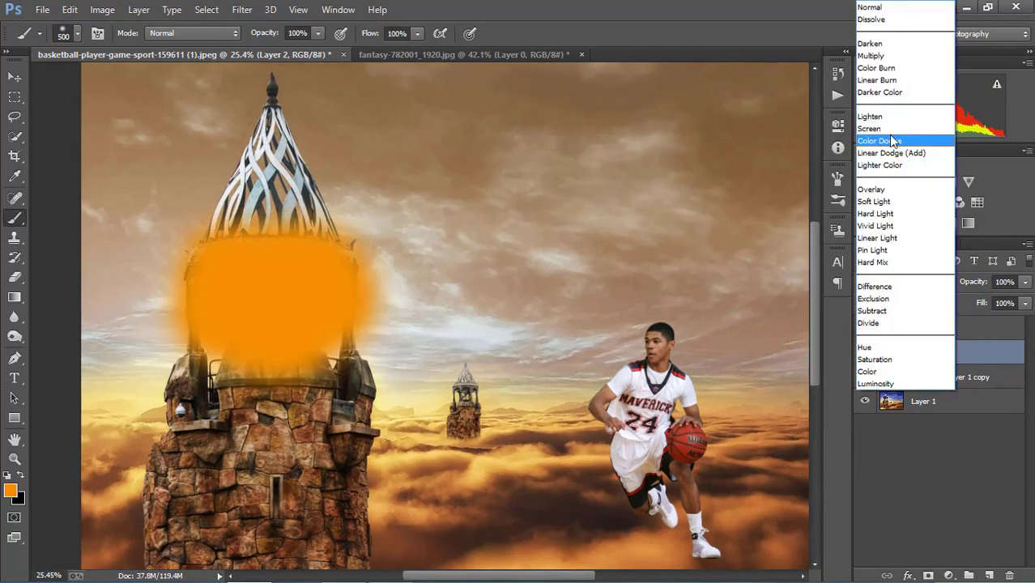
pyautogui.click(879, 132)
pyautogui.hotkey('ctrl', 't')
pyautogui.moveTo(419, 428)
pyautogui.mouseDown()
pyautogui.moveTo(458, 474)
pyautogui.moveTo(441, 483)
pyautogui.mouseUp()
pyautogui.moveTo(432, 315); pyautogui.dragTo(398, 294)
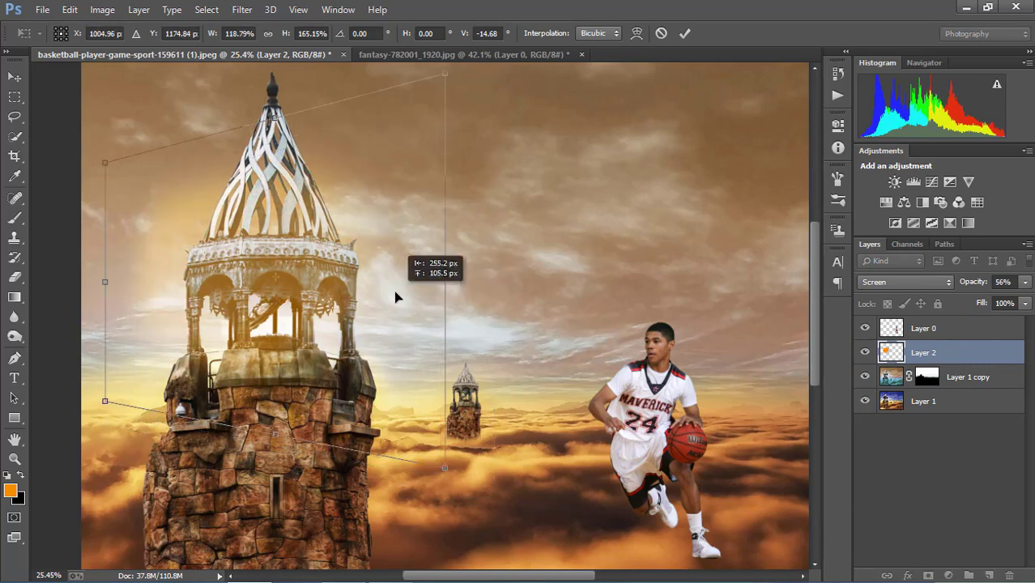
pyautogui.moveTo(453, 358); pyautogui.dragTo(389, 351)
pyautogui.moveTo(138, 391); pyautogui.dragTo(127, 485)
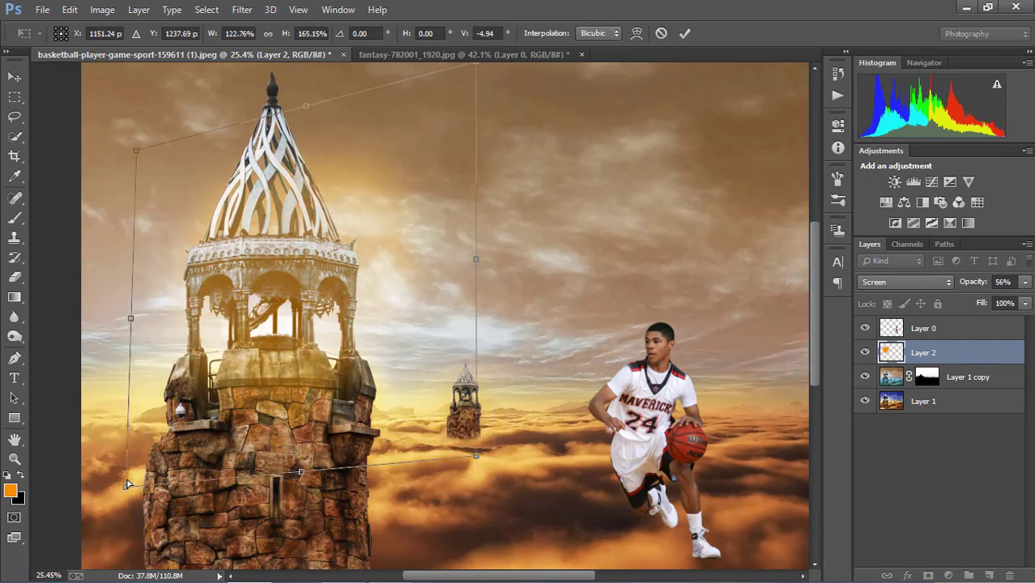
pyautogui.moveTo(135, 153); pyautogui.dragTo(357, 182)
pyautogui.press('Return')
# Step: Lower the glow layer's fill to 57% and switch its blending to Lighten
pyautogui.hotkey('ctrl', '-')
pyautogui.press('e')
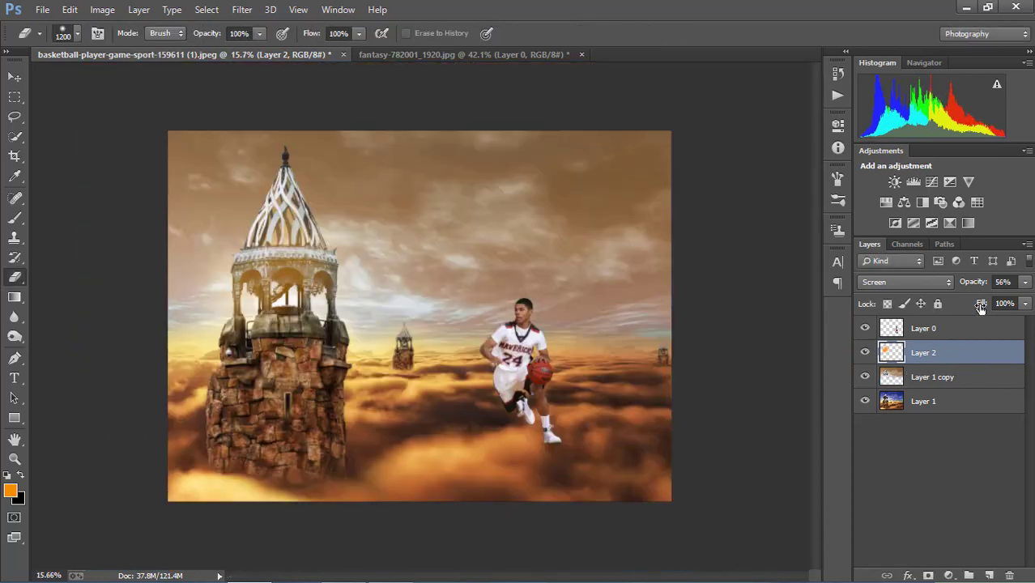
pyautogui.moveTo(981, 303); pyautogui.dragTo(957, 312)
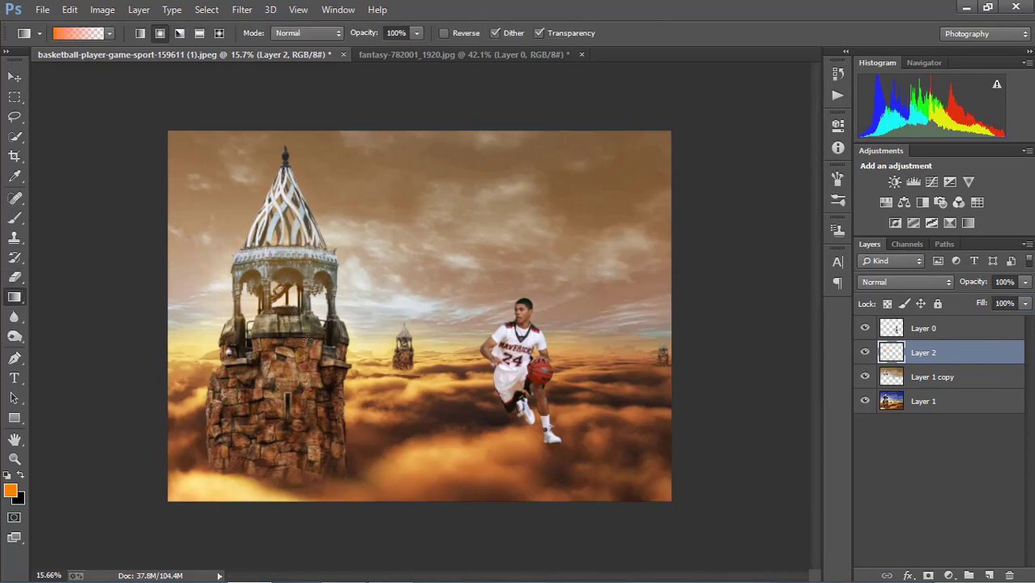
pyautogui.click(904, 282)
pyautogui.click(892, 113)
pyautogui.hotkey('ctrl', 't')
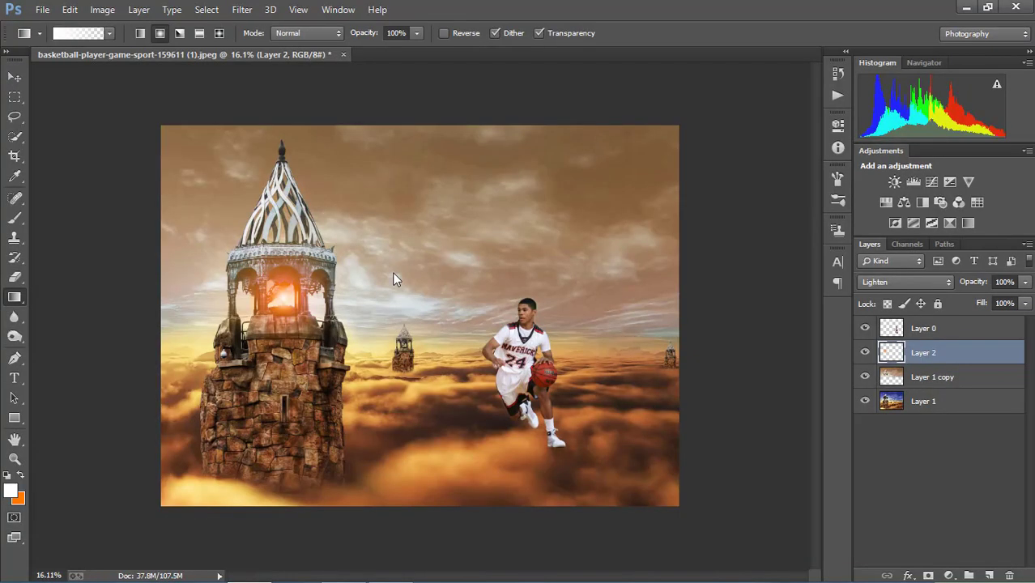
# Step: Move the basketball net beside the left tower and marquee-select its red bracket
pyautogui.hotkey('ctrl', '0')
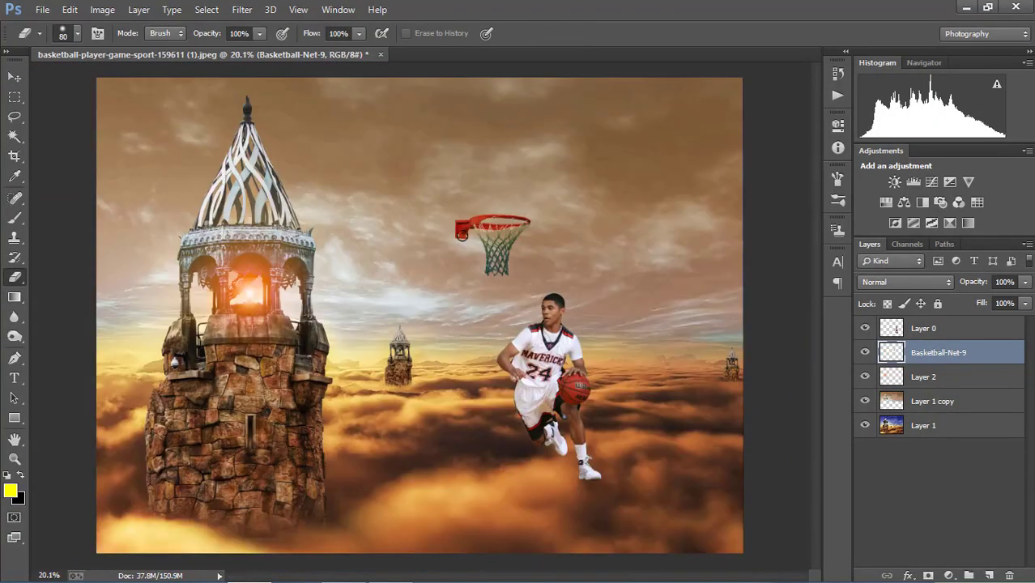
pyautogui.press('v')
pyautogui.moveTo(505, 233)
pyautogui.mouseDown()
pyautogui.moveTo(365, 349)
pyautogui.moveTo(428, 343)
pyautogui.mouseUp()
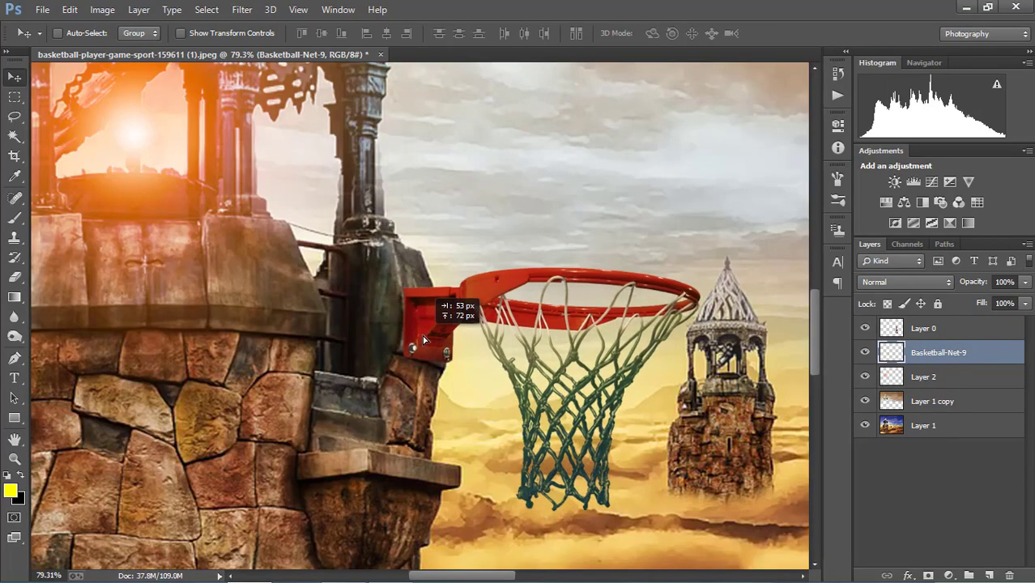
pyautogui.scroll(3, 428, 343)
pyautogui.press('m')
pyautogui.moveTo(312, 166); pyautogui.dragTo(451, 454)
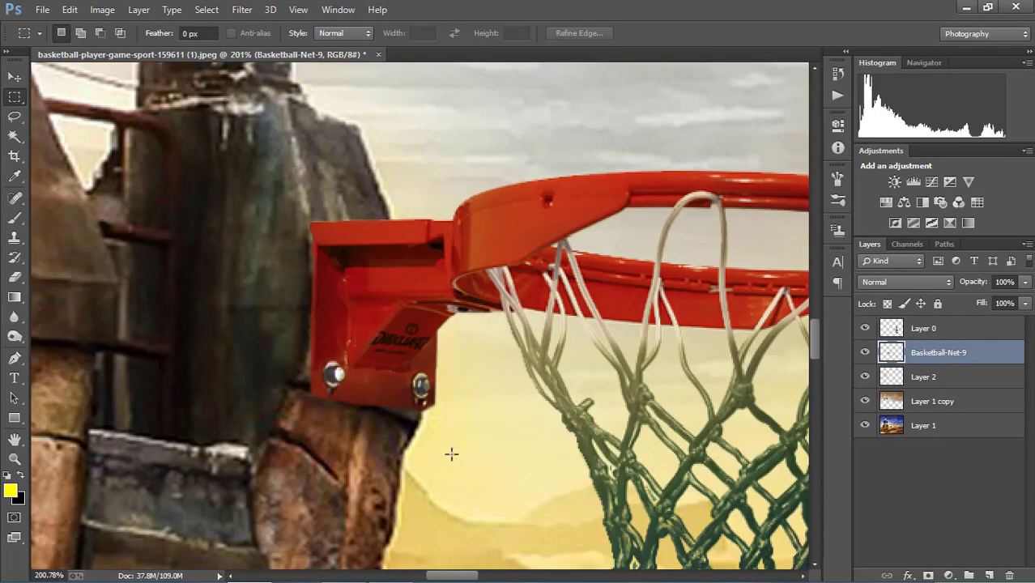
# Step: Warp the bracket, pushing its right and left edges out against the tower
pyautogui.hotkey('ctrl', 't')
pyautogui.rightClick(413, 275)
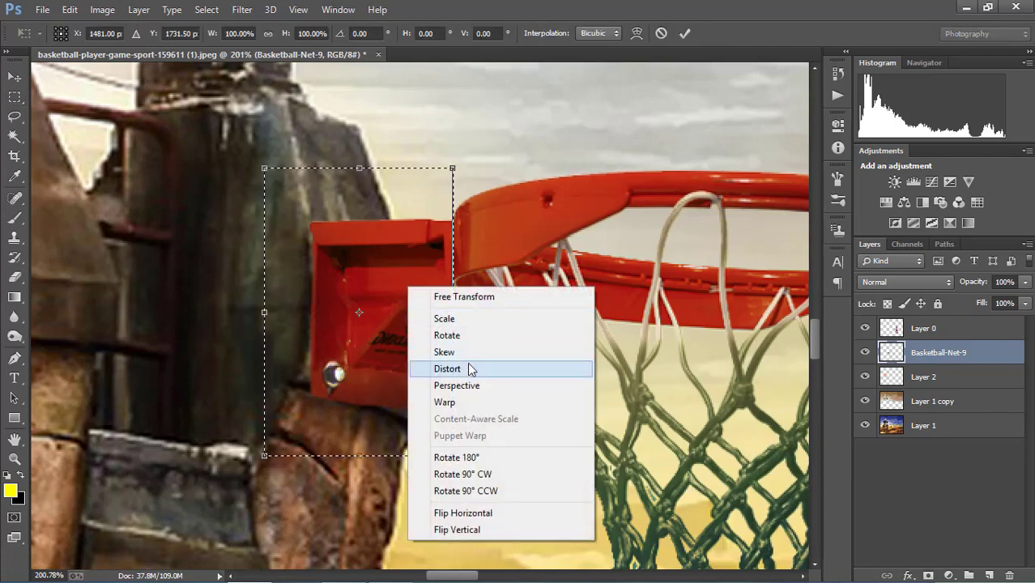
pyautogui.click(457, 402)
pyautogui.scroll(2, 396, 360)
pyautogui.moveTo(453, 443); pyautogui.dragTo(446, 434)
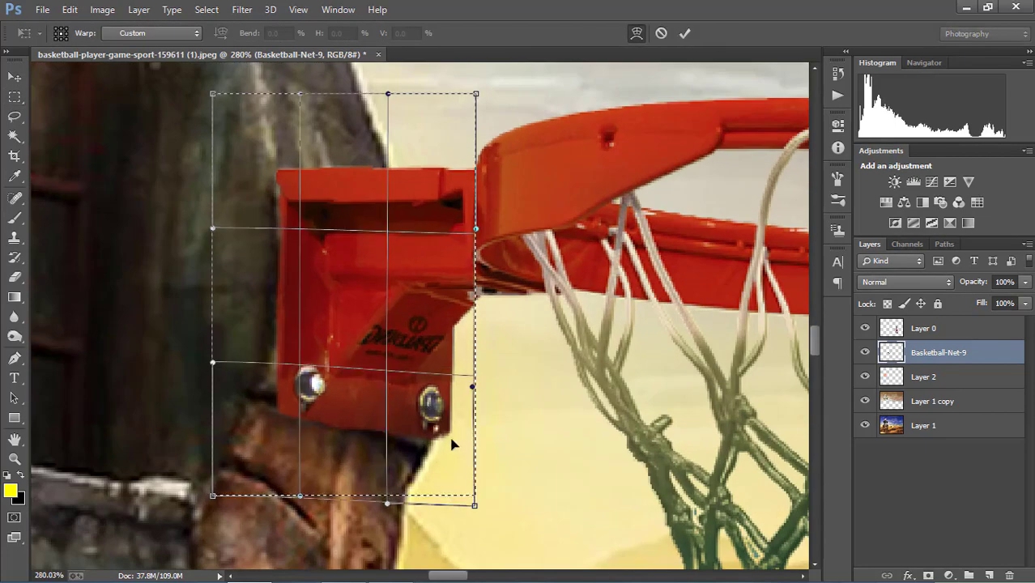
pyautogui.moveTo(282, 408); pyautogui.dragTo(275, 402)
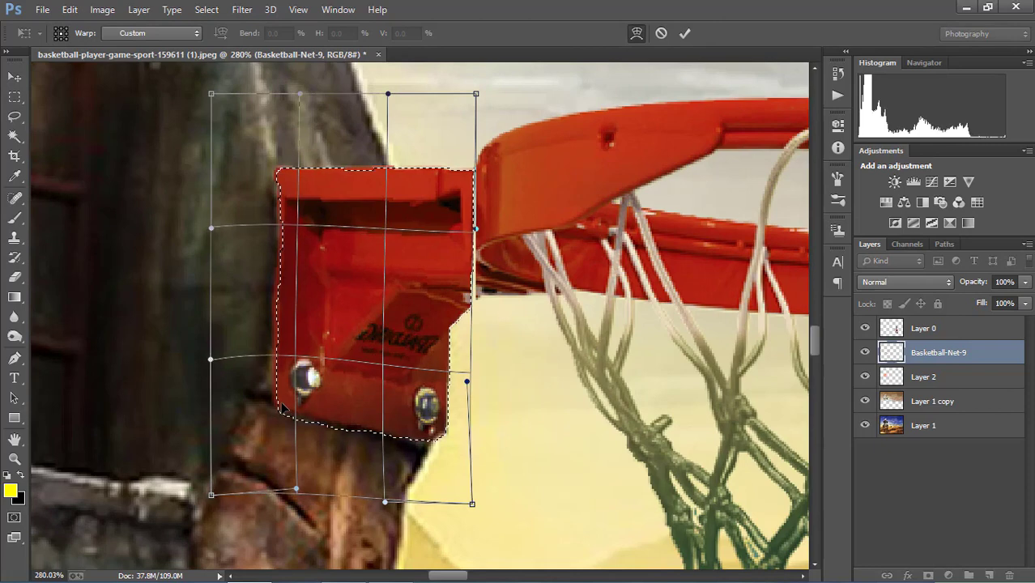
pyautogui.moveTo(284, 198); pyautogui.dragTo(278, 193)
# Step: Refine the bracket warp around the bolt area and rim joint, then apply it
pyautogui.moveTo(278, 249); pyautogui.dragTo(277, 241)
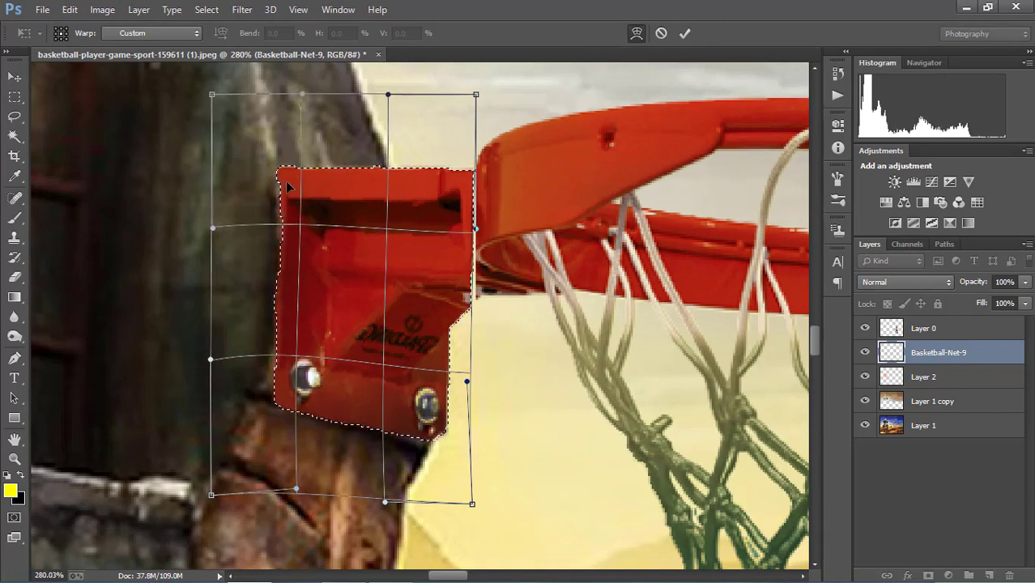
pyautogui.moveTo(277, 400); pyautogui.dragTo(275, 389)
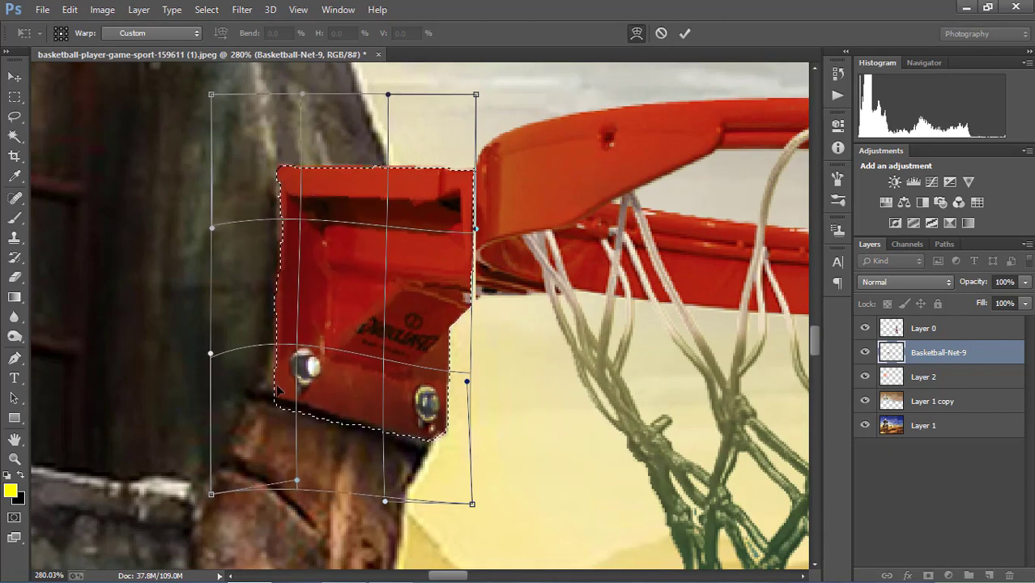
pyautogui.moveTo(473, 227)
pyautogui.mouseDown()
pyautogui.moveTo(369, 263)
pyautogui.moveTo(379, 265)
pyautogui.mouseUp()
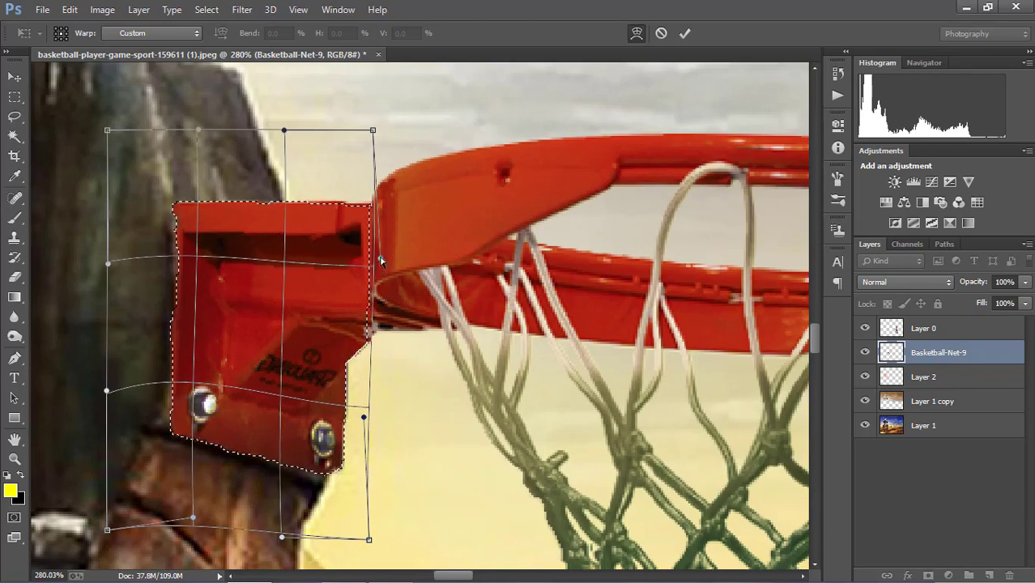
pyautogui.moveTo(358, 216); pyautogui.dragTo(374, 195)
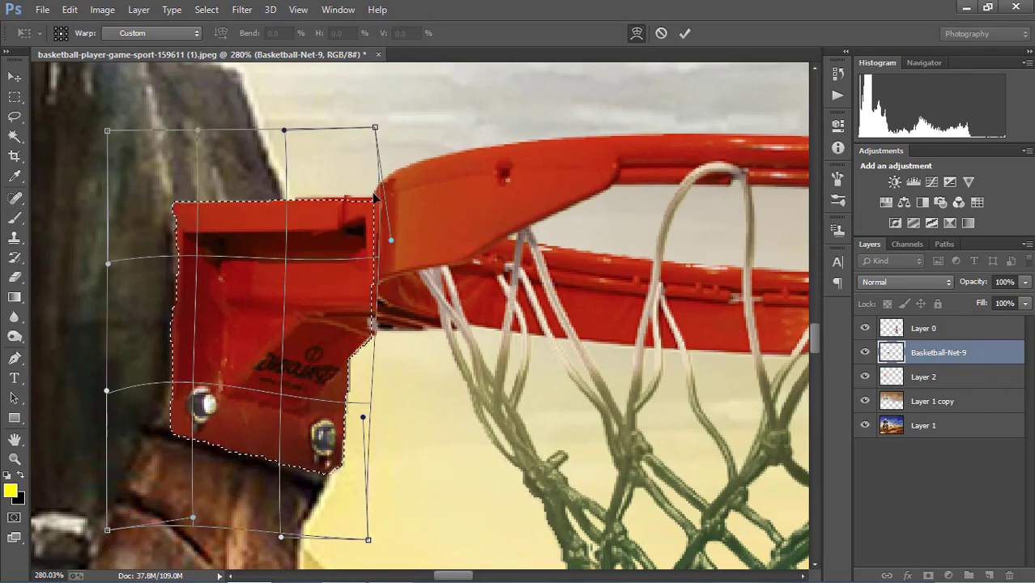
pyautogui.moveTo(366, 549); pyautogui.dragTo(359, 546)
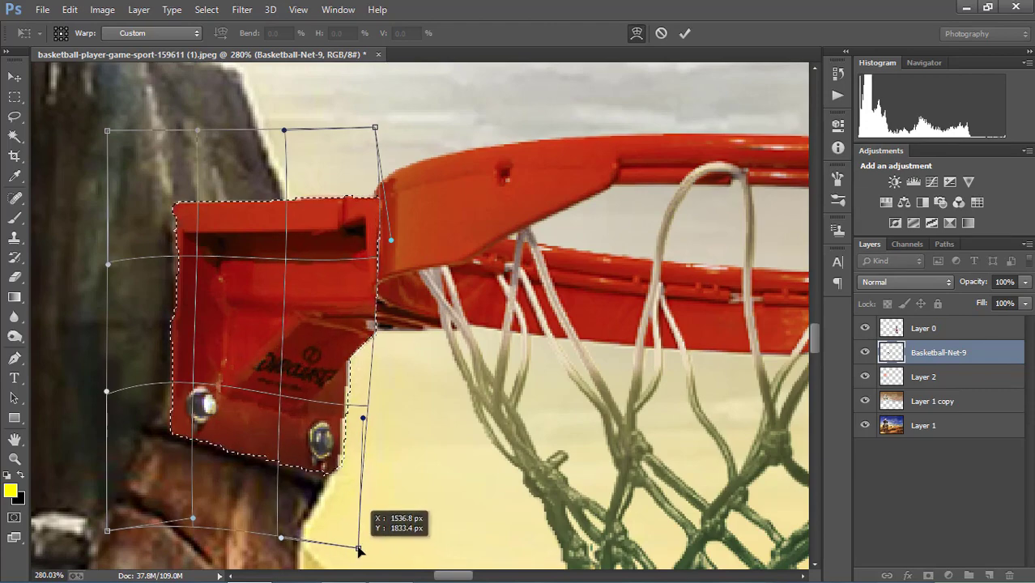
pyautogui.press('Return')
pyautogui.hotkey('ctrl', '0')
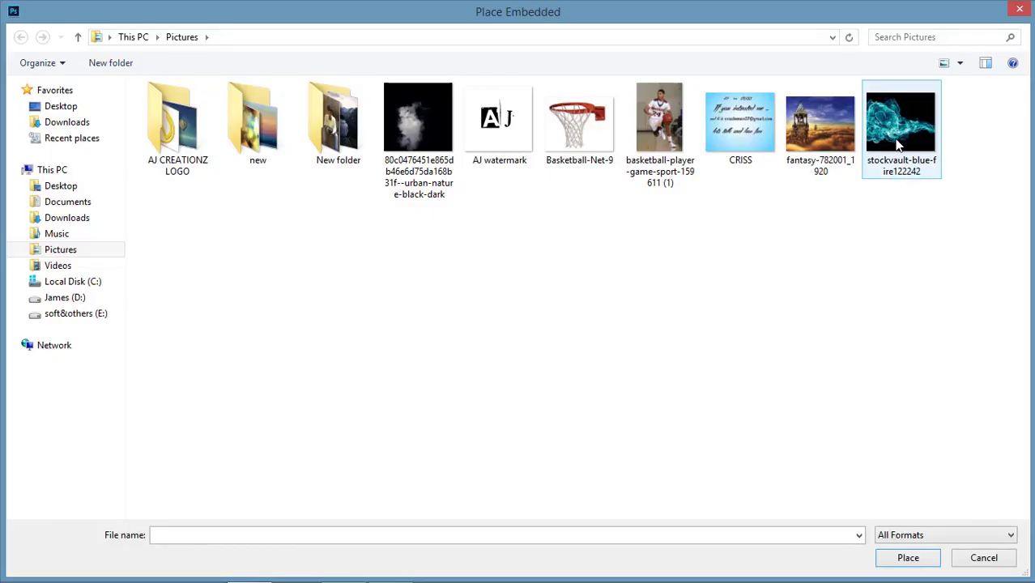
# Step: Place the blue fire image and delete its black background with the Magic Wand
pyautogui.click(908, 557)
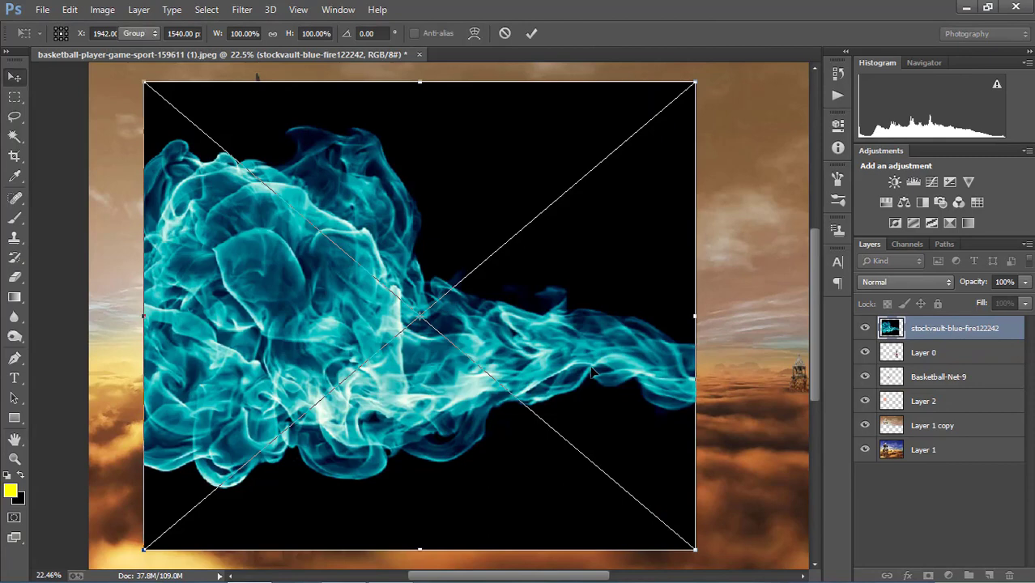
pyautogui.press('Return')
pyautogui.press('w')
pyautogui.click(612, 157)
pyautogui.press('Delete')
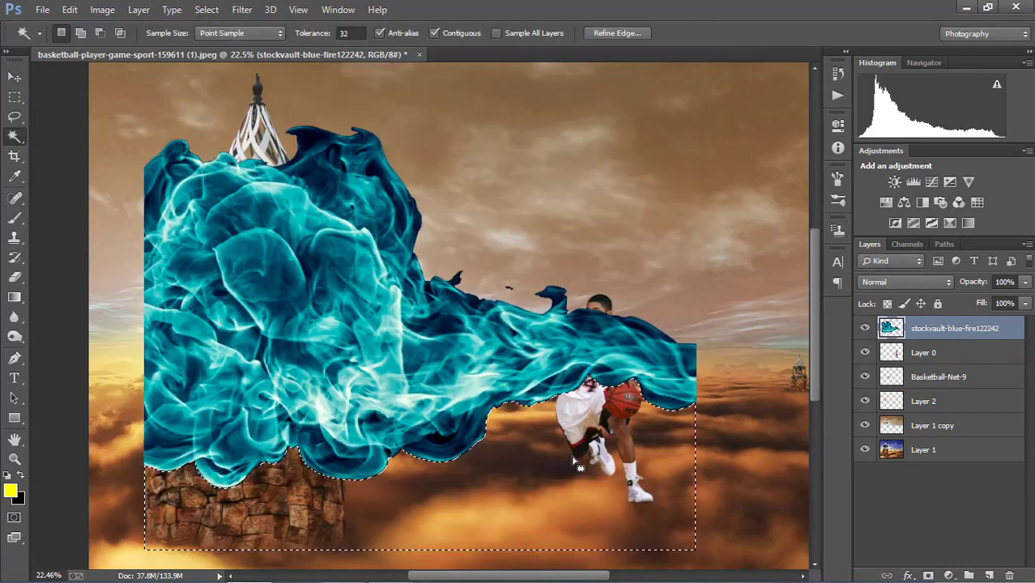
pyautogui.click(567, 458)
pyautogui.press('Delete')
# Step: Set the fire layer to Screen and rotate it to hug the right shoe
pyautogui.click(905, 282)
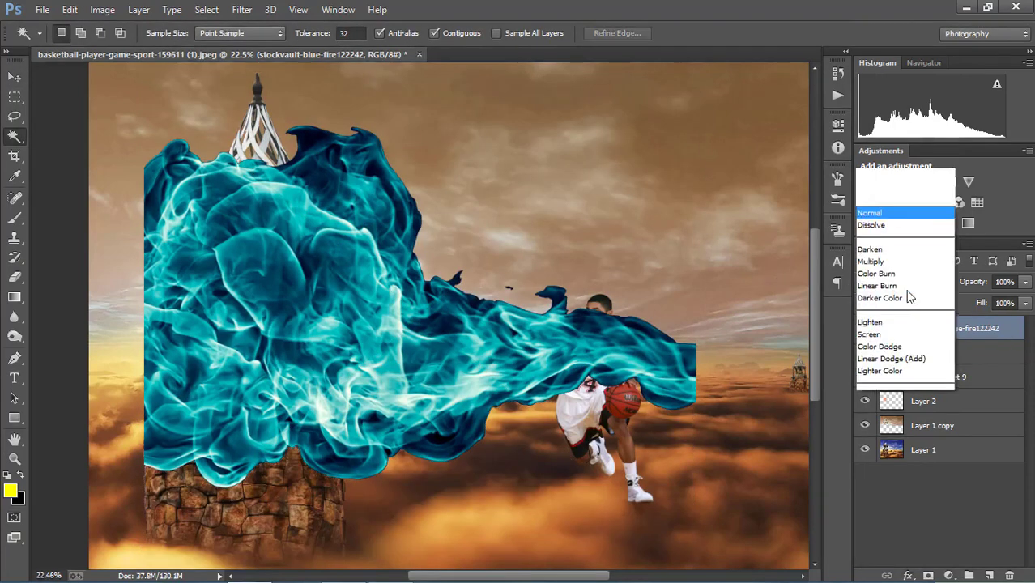
pyautogui.click(889, 119)
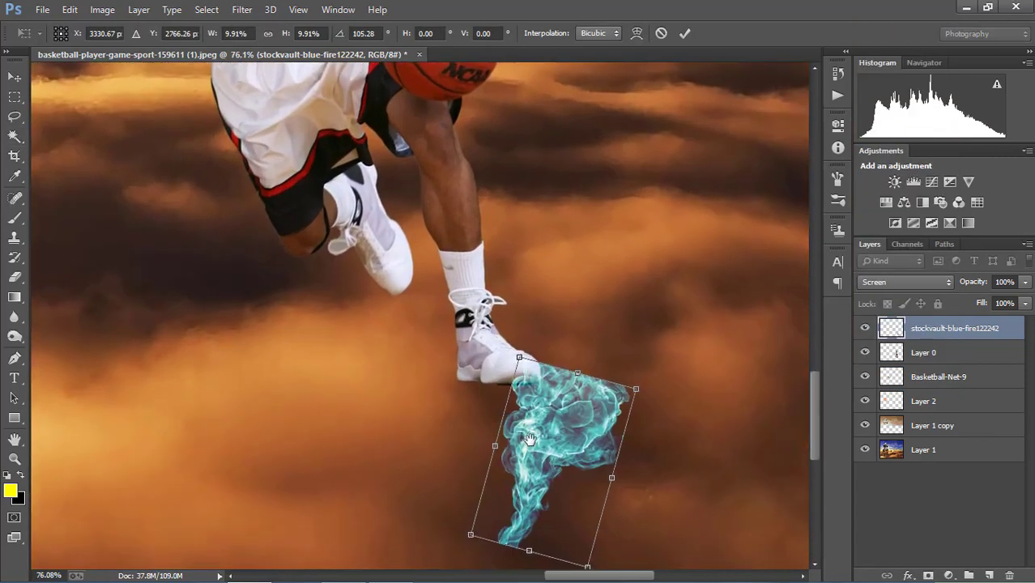
pyautogui.scroll(3, 540, 409)
pyautogui.scroll(2, 541, 409)
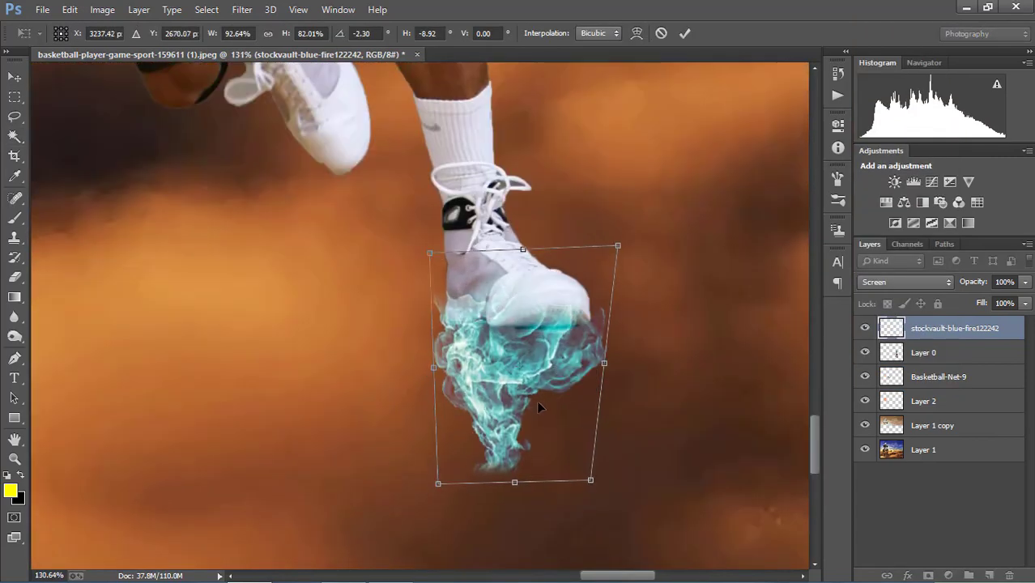
pyautogui.moveTo(616, 247); pyautogui.dragTo(591, 231)
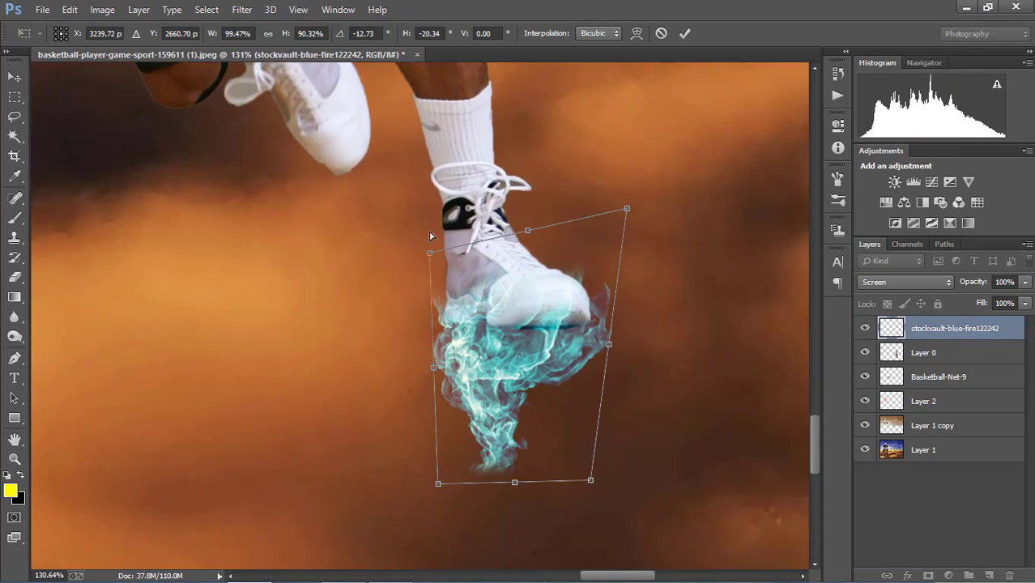
pyautogui.press('Return')
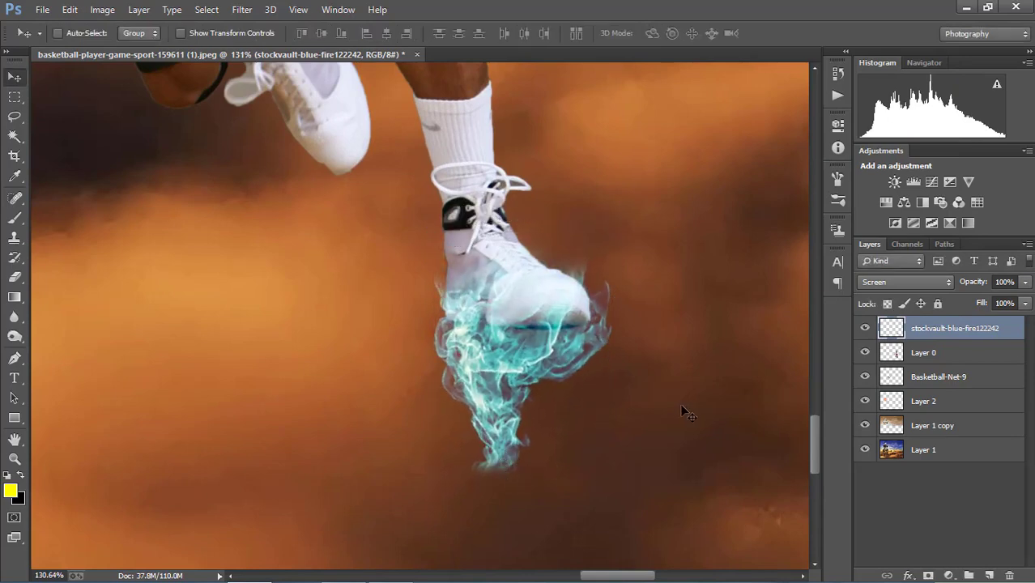
# Step: Duplicate the fire layer and move the copy onto the left foot
pyautogui.hotkey('ctrl', 'j')
pyautogui.scroll(-3, 551, 438)
pyautogui.scroll(-3, 566, 441)
pyautogui.scroll(3, 575, 442)
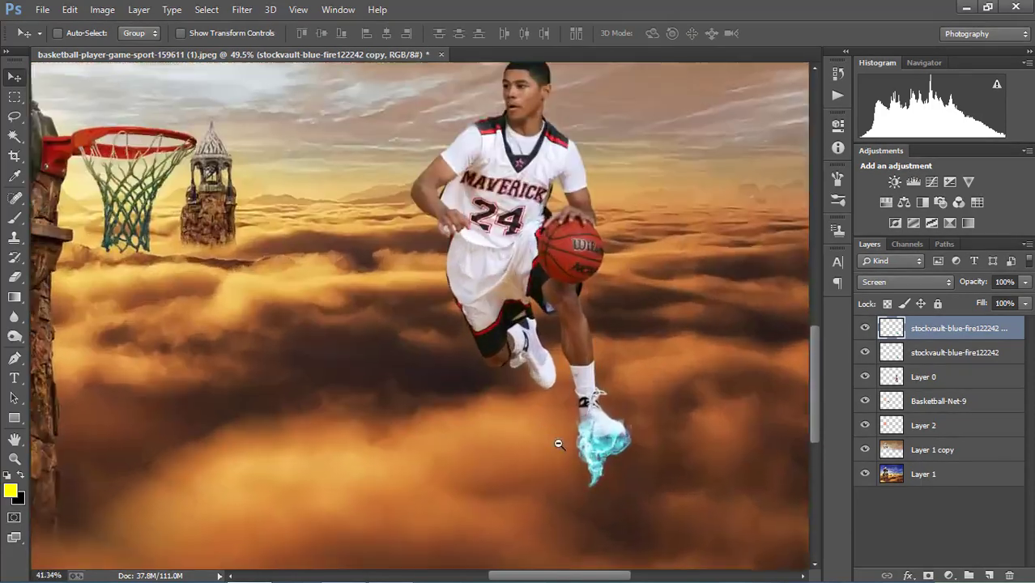
pyautogui.scroll(1, 587, 445)
pyautogui.moveTo(696, 399); pyautogui.dragTo(573, 311)
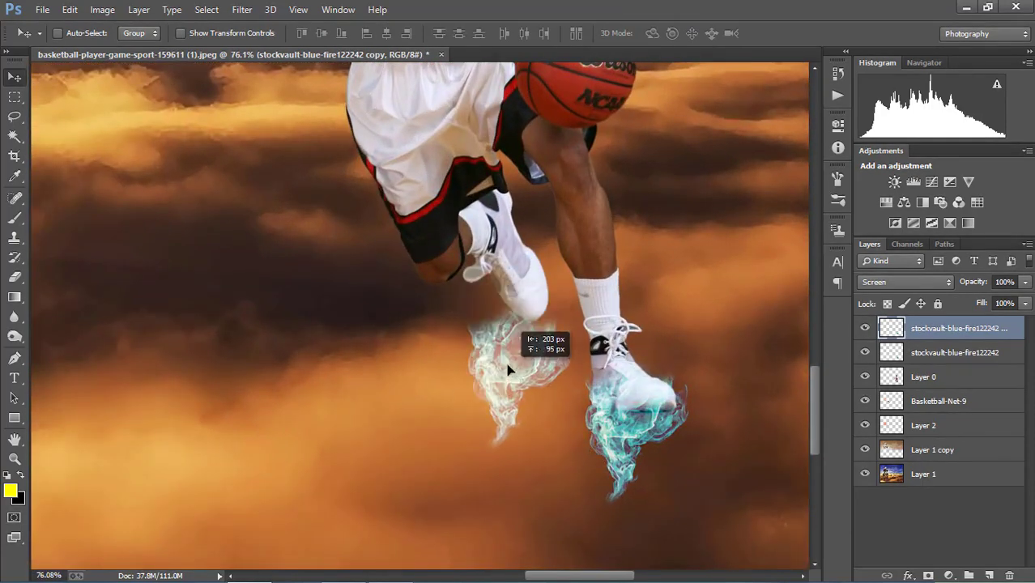
pyautogui.scroll(4, 573, 310)
pyautogui.scroll(-2, 635, 358)
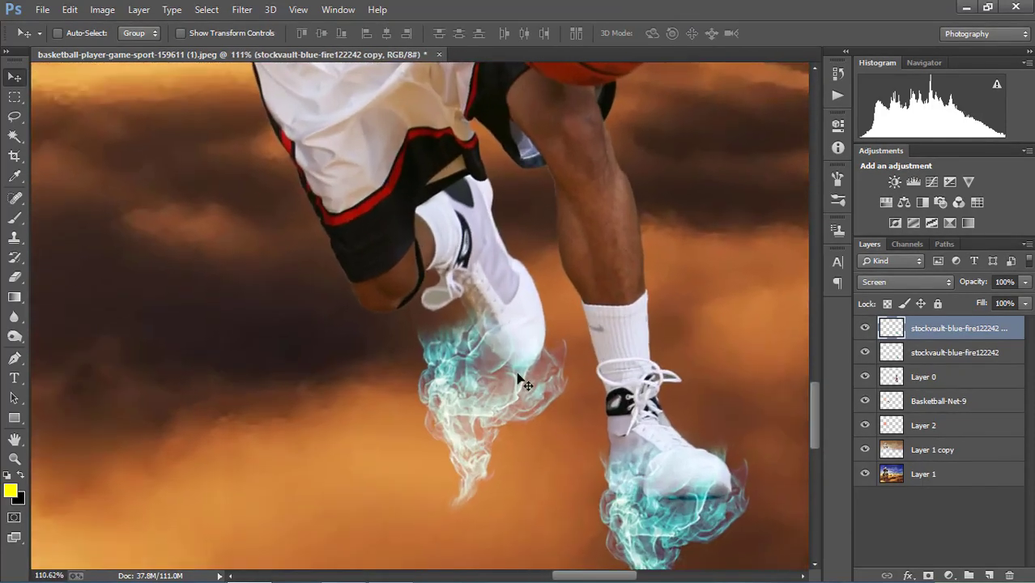
# Step: Flip the fire copy vertically and rotate it into place around the left shoe
pyautogui.hotkey('ctrl', 't')
pyautogui.rightClick(518, 140)
pyautogui.click(566, 384)
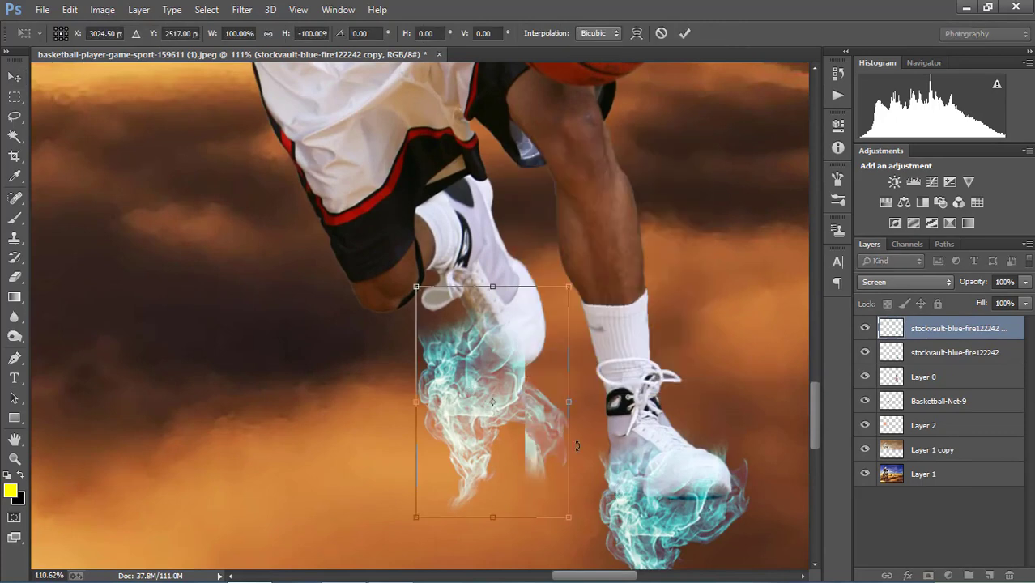
pyautogui.moveTo(542, 284)
pyautogui.mouseDown()
pyautogui.moveTo(591, 245)
pyautogui.moveTo(612, 272)
pyautogui.mouseUp()
pyautogui.moveTo(498, 409); pyautogui.dragTo(556, 282)
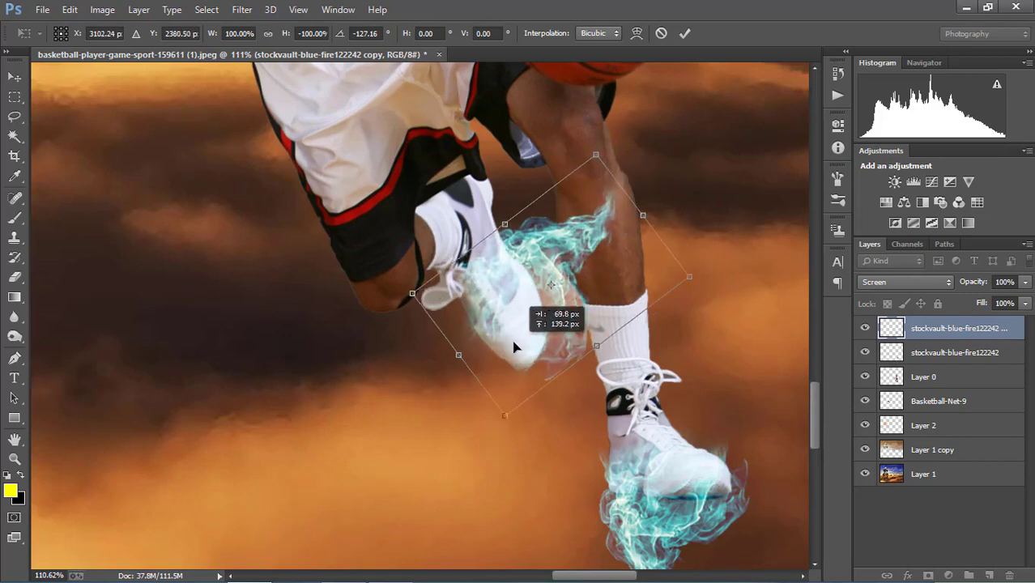
pyautogui.moveTo(621, 334)
pyautogui.mouseDown()
pyautogui.moveTo(627, 327)
pyautogui.moveTo(573, 278)
pyautogui.mouseUp()
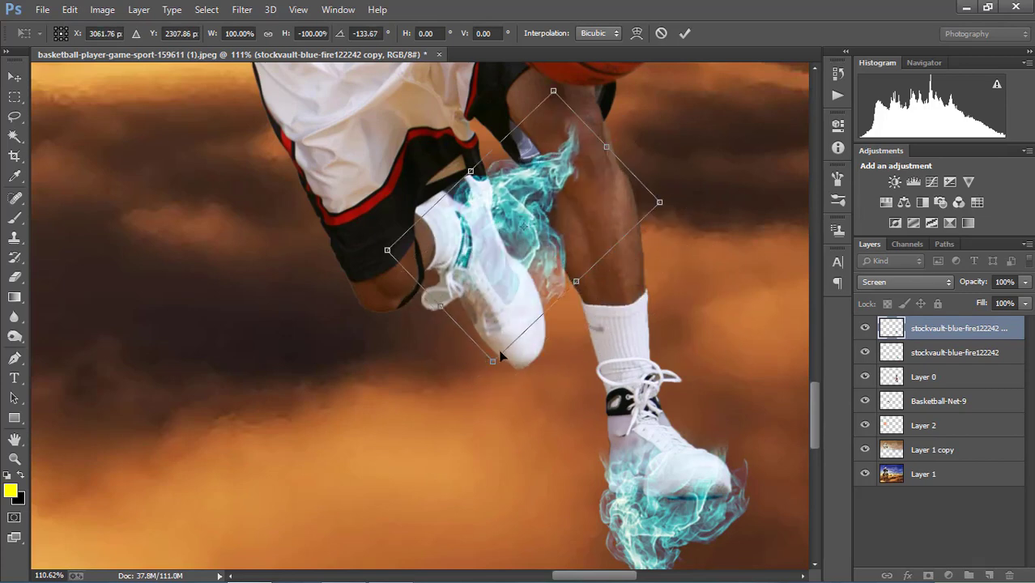
pyautogui.moveTo(500, 357); pyautogui.dragTo(472, 385)
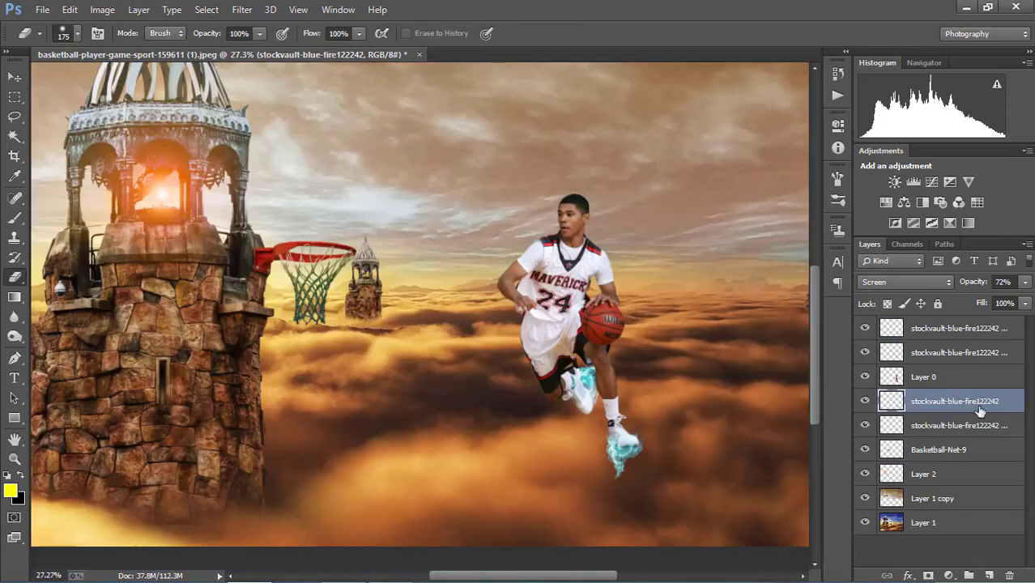
# Step: Place the smoke image in Lighten blending and position it under the player's feet
pyautogui.click(42, 10)
pyautogui.click(116, 229)
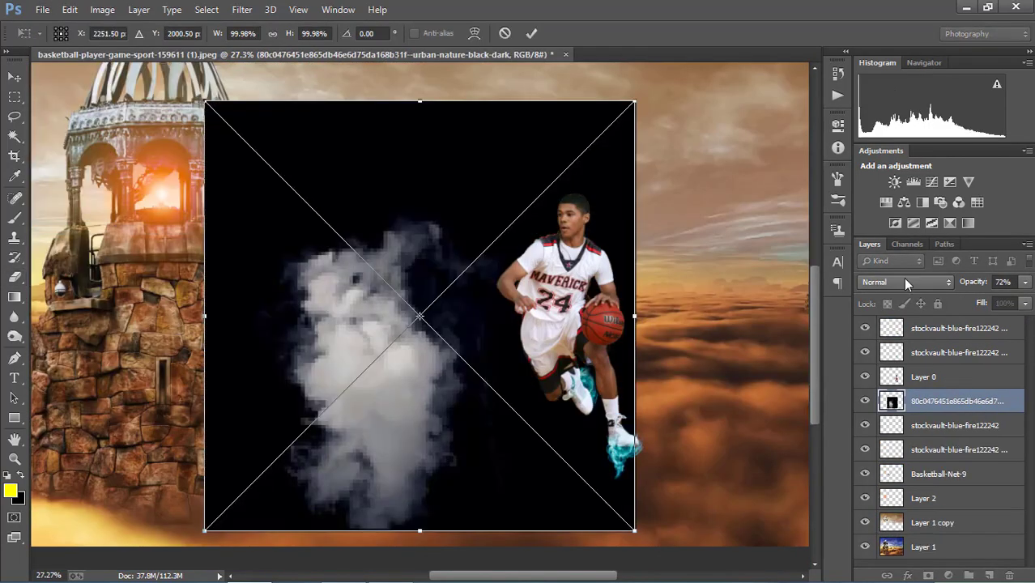
pyautogui.click(905, 282)
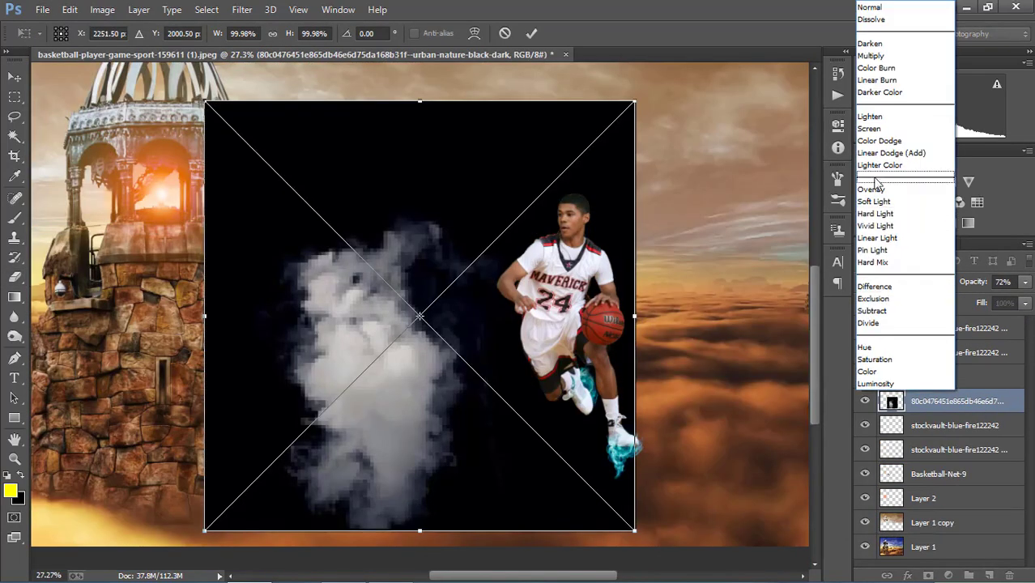
pyautogui.click(874, 117)
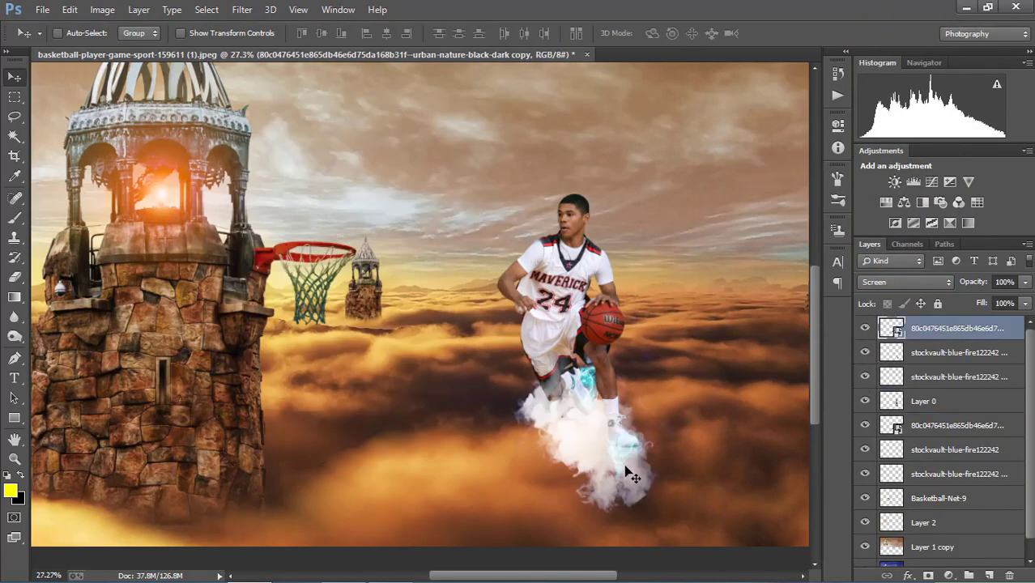
pyautogui.moveTo(631, 476); pyautogui.dragTo(689, 472)
pyautogui.hotkey('ctrl', 't')
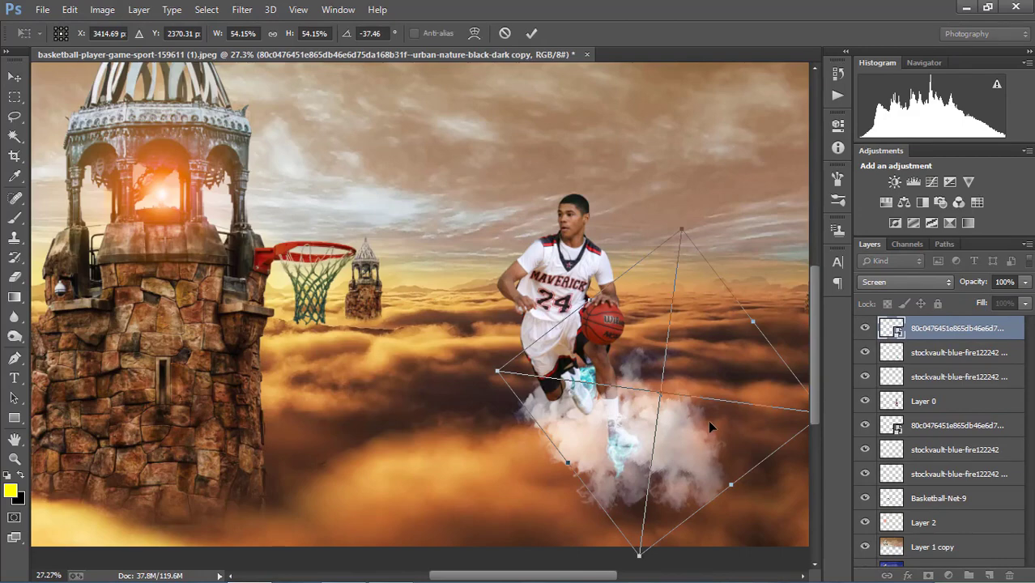
pyautogui.press('Return')
# Step: Lower the smoke layer's opacity to 81% and reposition it beneath the feet
pyautogui.moveTo(980, 283); pyautogui.dragTo(962, 283)
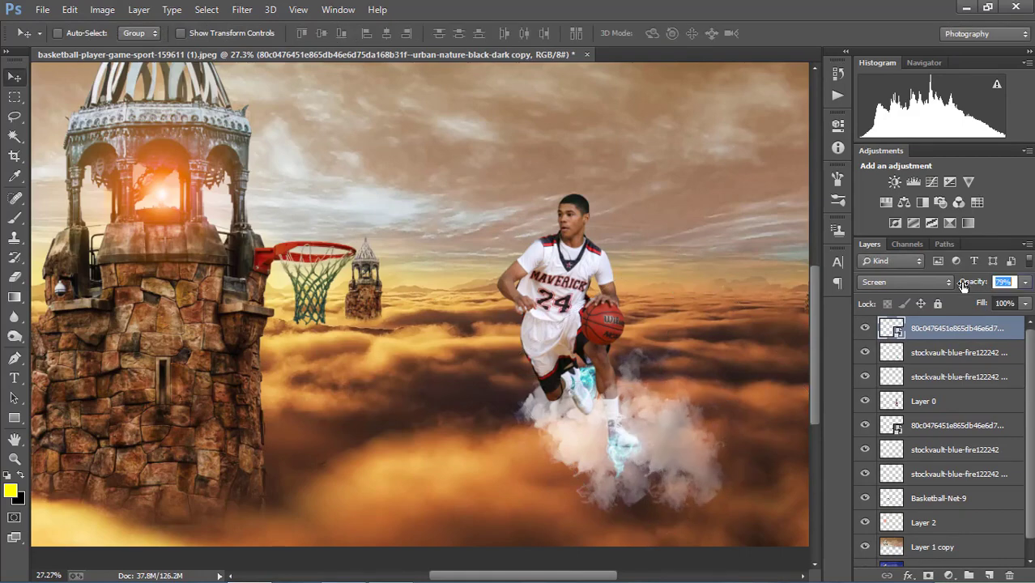
pyautogui.moveTo(639, 425); pyautogui.dragTo(678, 415)
pyautogui.hotkey('ctrl', 't')
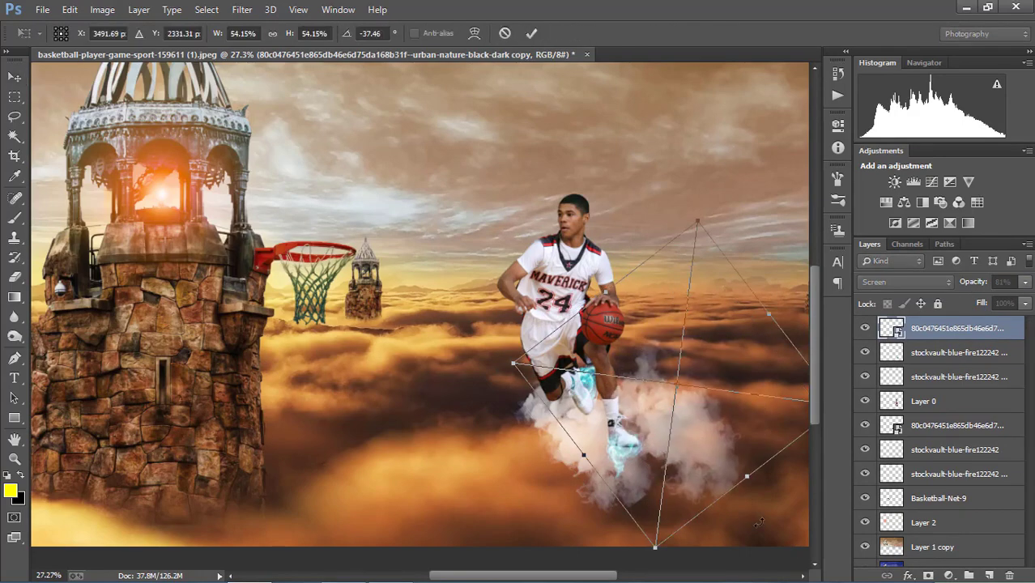
pyautogui.scroll(5, 648, 421)
pyautogui.scroll(-5, 648, 405)
# Step: Duplicate the smoke, shifting and rotating the copies to widen the cloud
pyautogui.hotkey('ctrl', 'j')
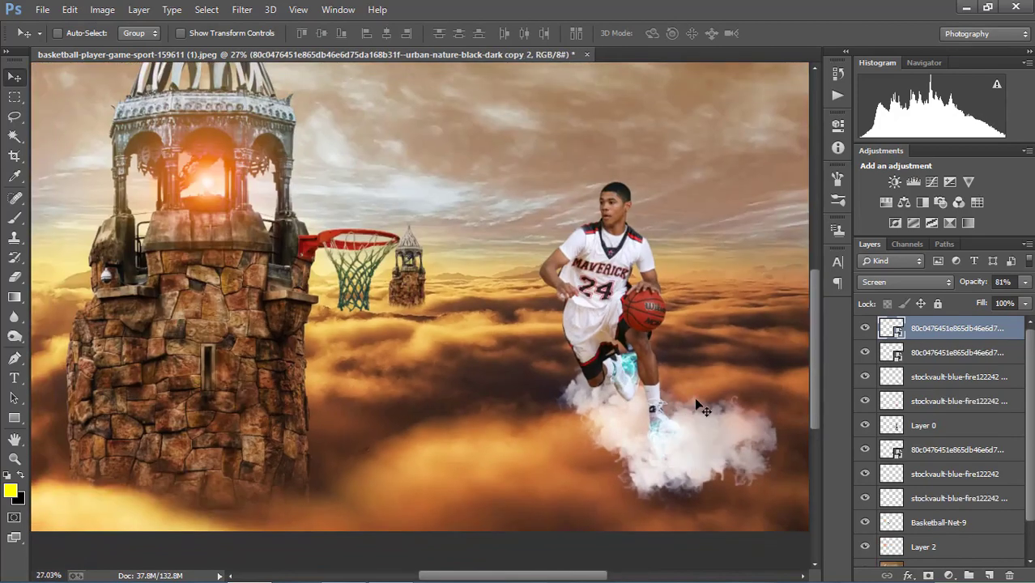
pyautogui.moveTo(695, 408); pyautogui.dragTo(599, 456)
pyautogui.hotkey('ctrl', 't')
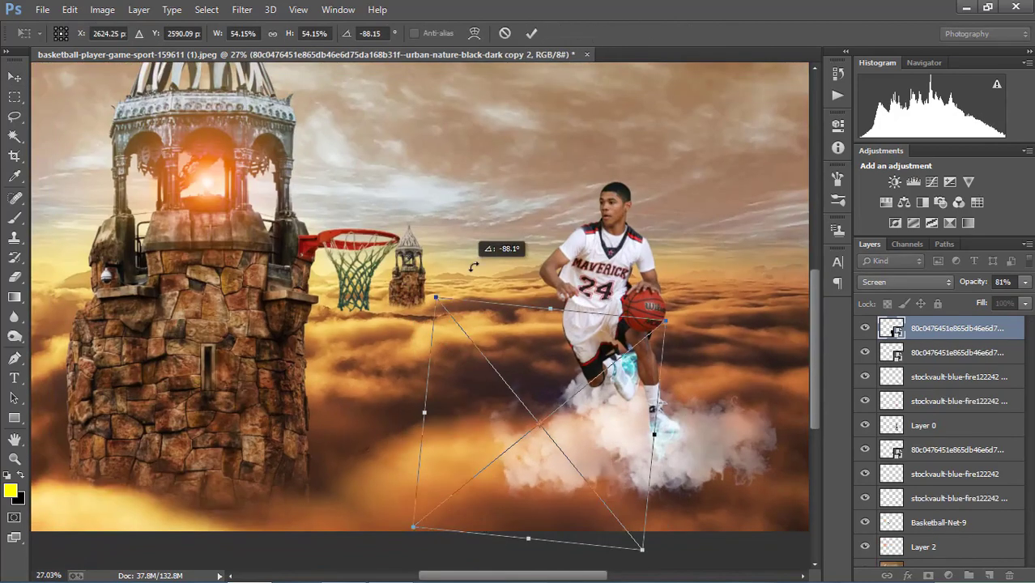
pyautogui.moveTo(505, 417)
pyautogui.mouseDown()
pyautogui.moveTo(533, 421)
pyautogui.moveTo(530, 403)
pyautogui.mouseUp()
pyautogui.press('Return')
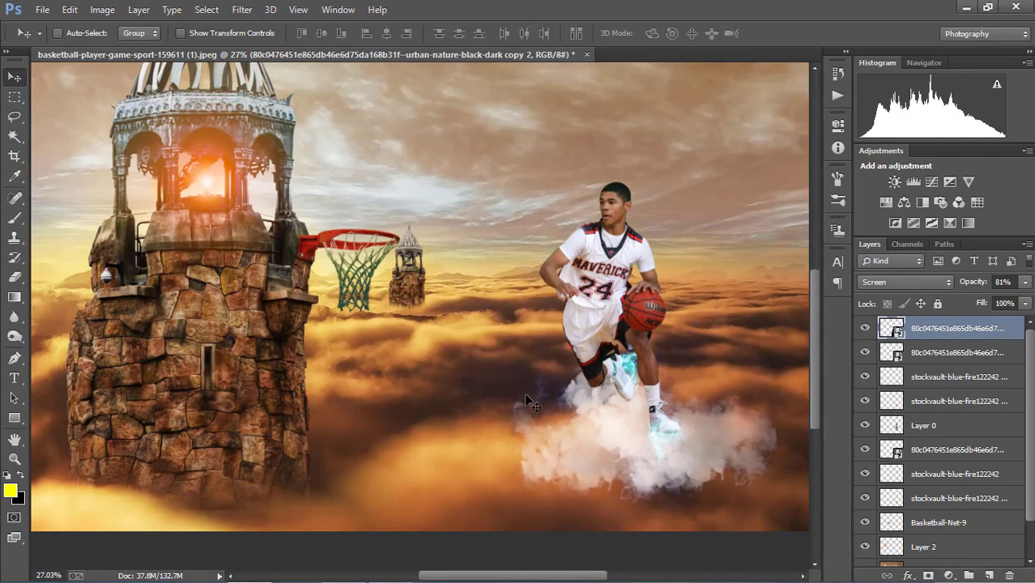
pyautogui.hotkey('ctrl', 'j')
pyautogui.scroll(-3, 559, 382)
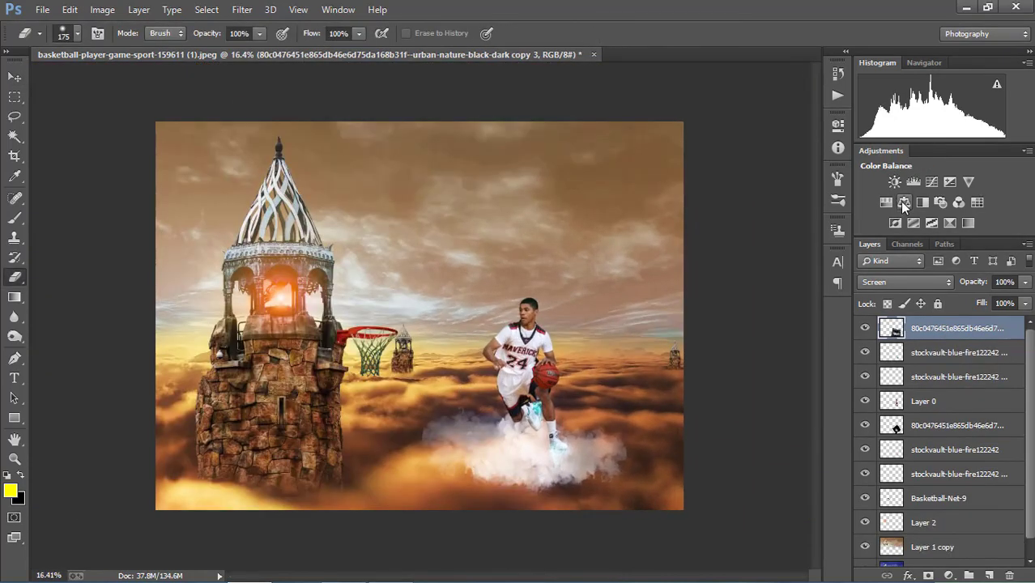
# Step: Dodge the net's upper and lower strands with a large brush until they turn near-white
pyautogui.click(903, 203)
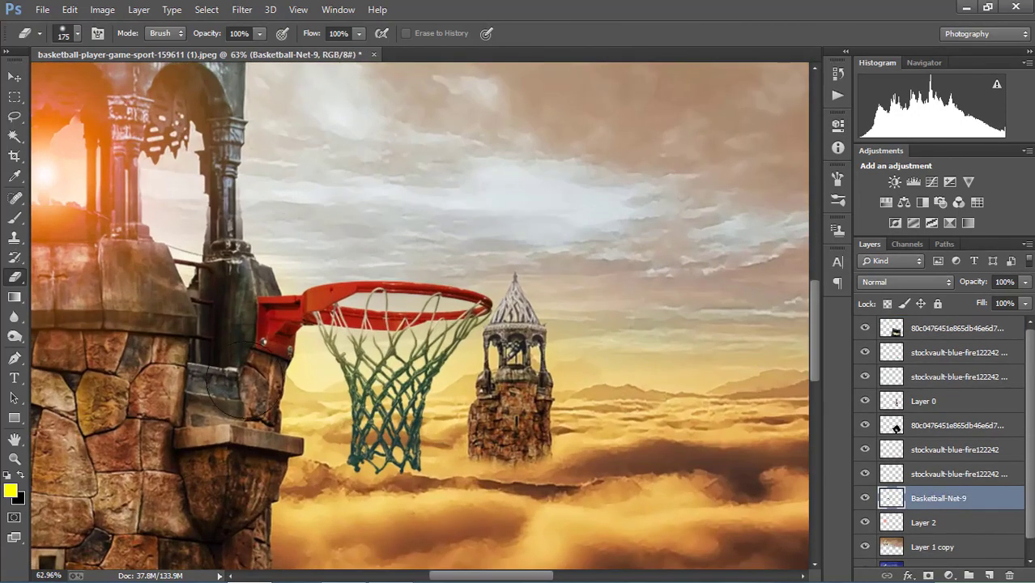
pyautogui.click(15, 334)
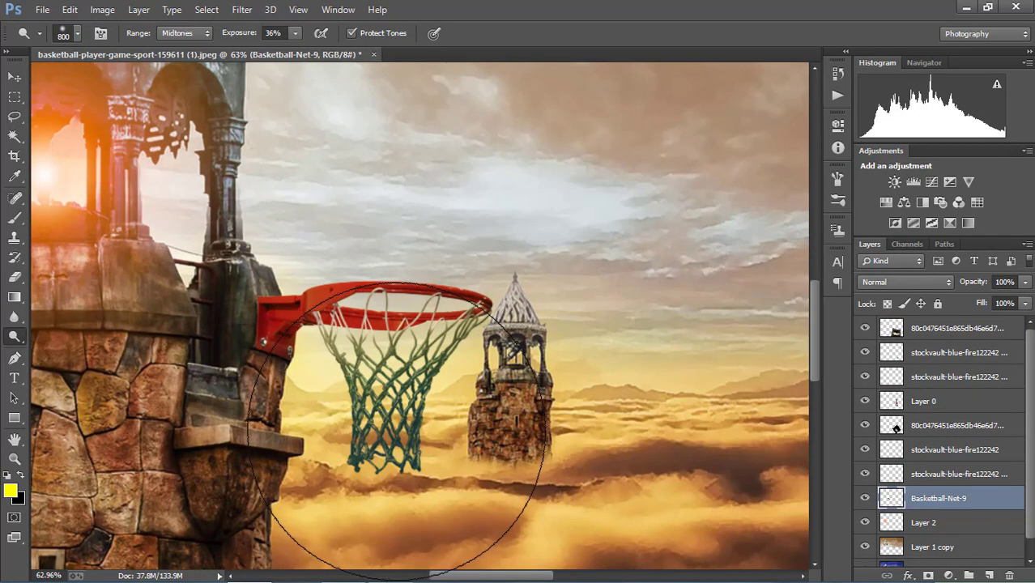
pyautogui.moveTo(395, 429)
pyautogui.mouseDown()
pyautogui.moveTo(362, 380)
pyautogui.moveTo(455, 350)
pyautogui.moveTo(335, 369)
pyautogui.moveTo(381, 415)
pyautogui.mouseUp()
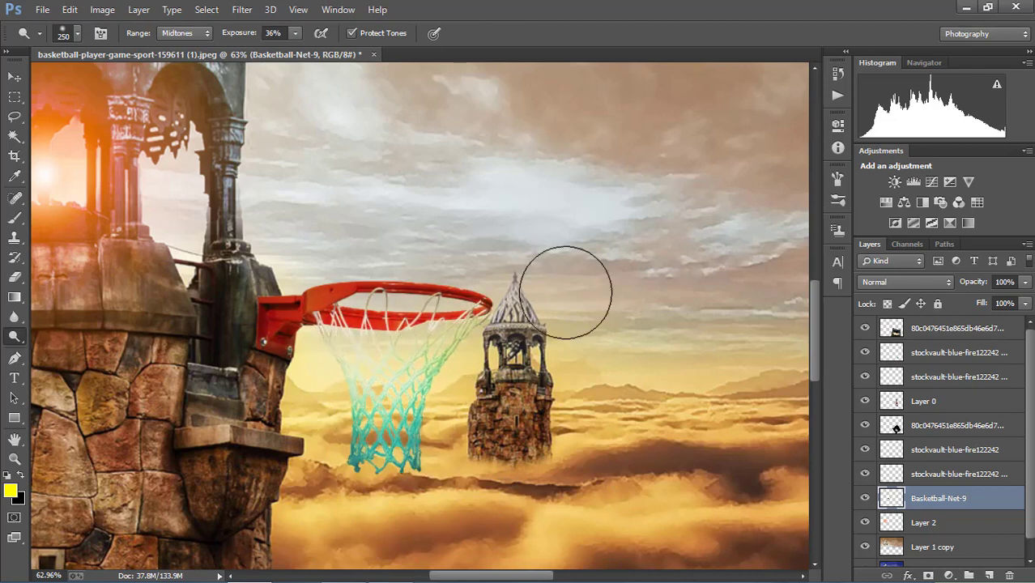
pyautogui.scroll(-2, 365, 353)
pyautogui.press(']')
pyautogui.press(']')
pyautogui.press(']')
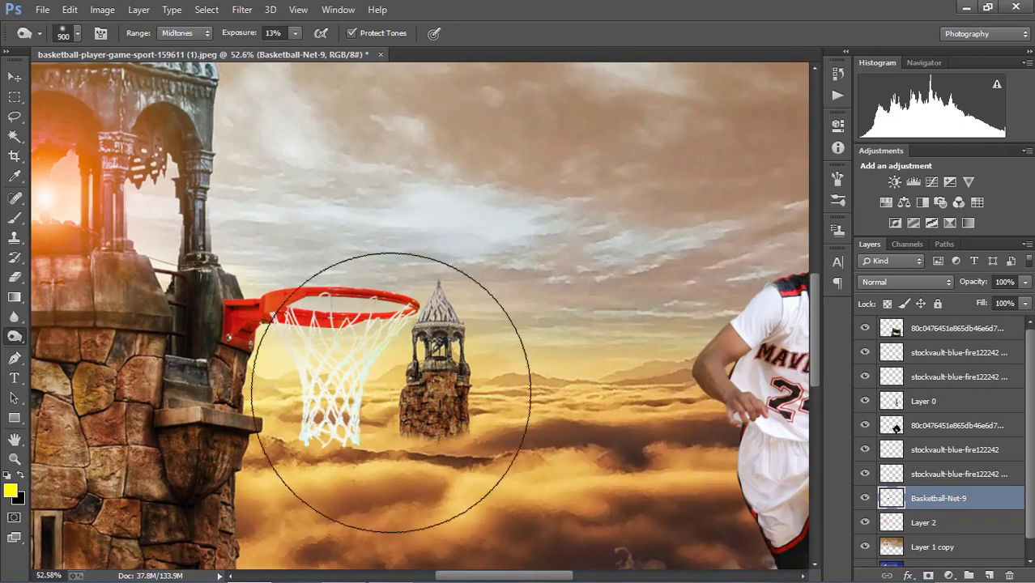
pyautogui.press(']')
pyautogui.press(']')
pyautogui.press(']')
pyautogui.press('[')
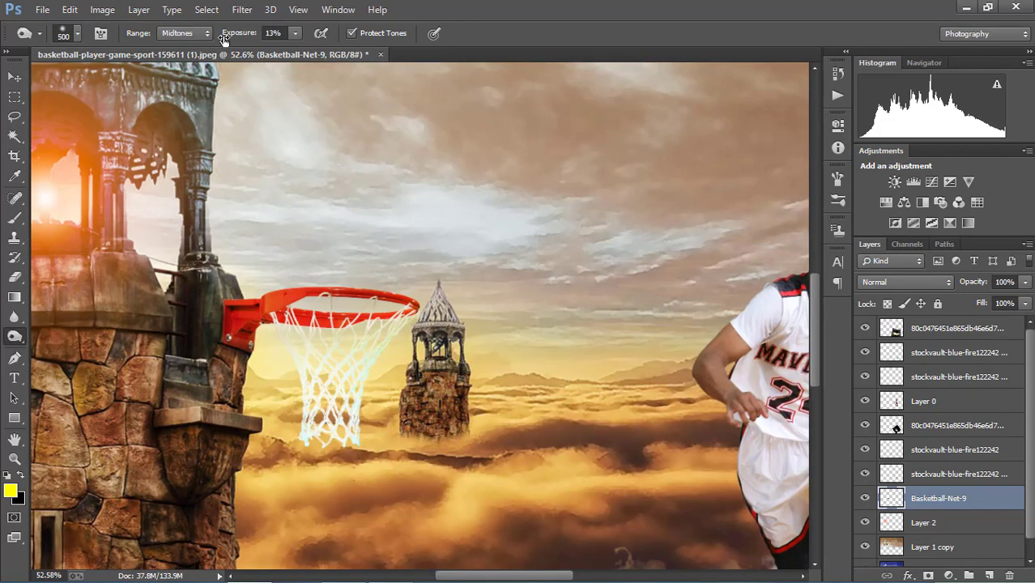
pyautogui.moveTo(416, 369)
pyautogui.mouseDown()
pyautogui.moveTo(365, 293)
pyautogui.moveTo(404, 299)
pyautogui.moveTo(395, 313)
pyautogui.mouseUp()
pyautogui.moveTo(359, 283); pyautogui.dragTo(312, 381)
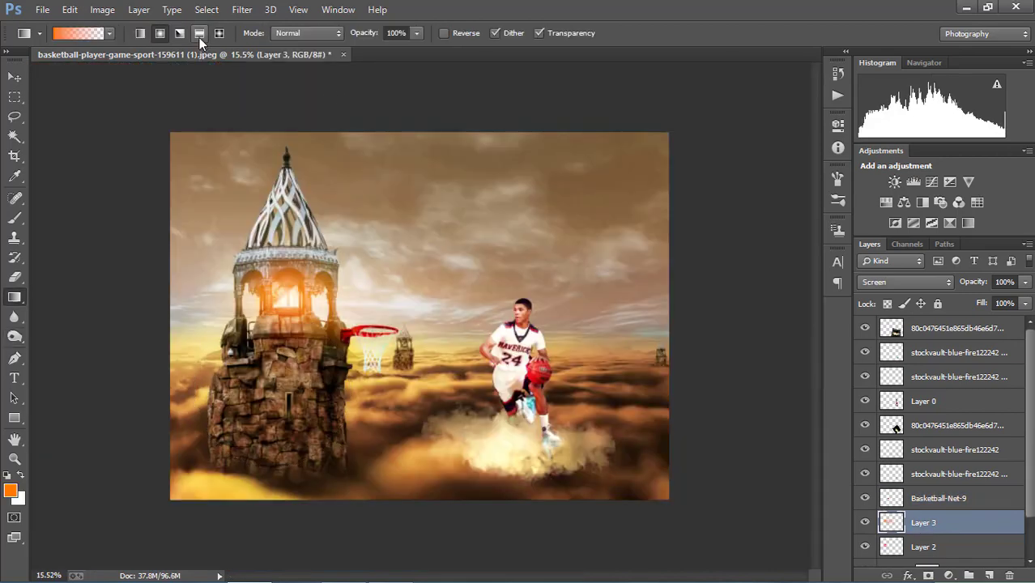
# Step: Draw a reflected orange gradient band on Layer 3 and stretch its right end
pyautogui.click(200, 34)
pyautogui.moveTo(422, 296); pyautogui.dragTo(428, 356)
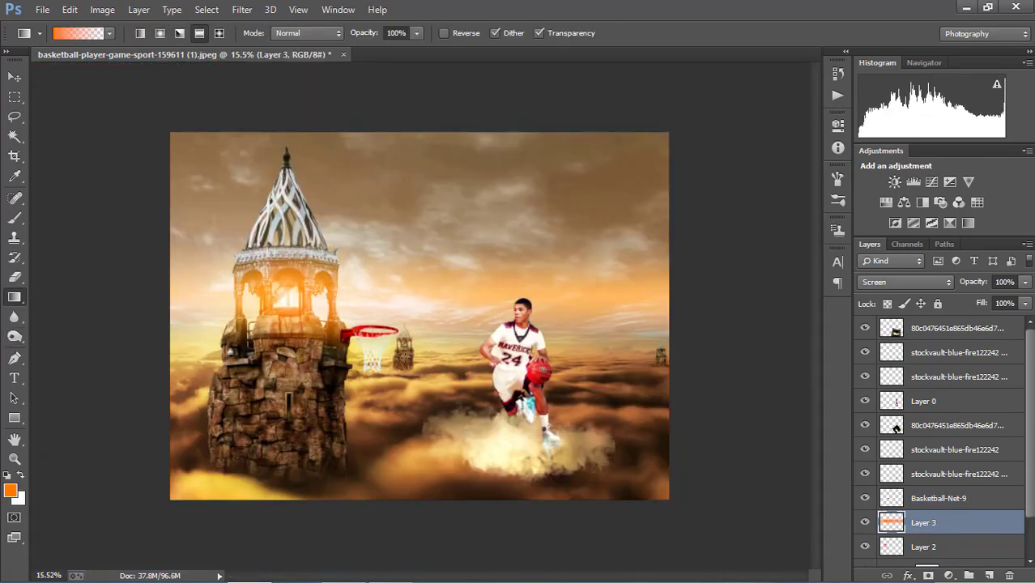
pyautogui.hotkey('ctrl', 't')
pyautogui.moveTo(740, 242); pyautogui.dragTo(765, 123)
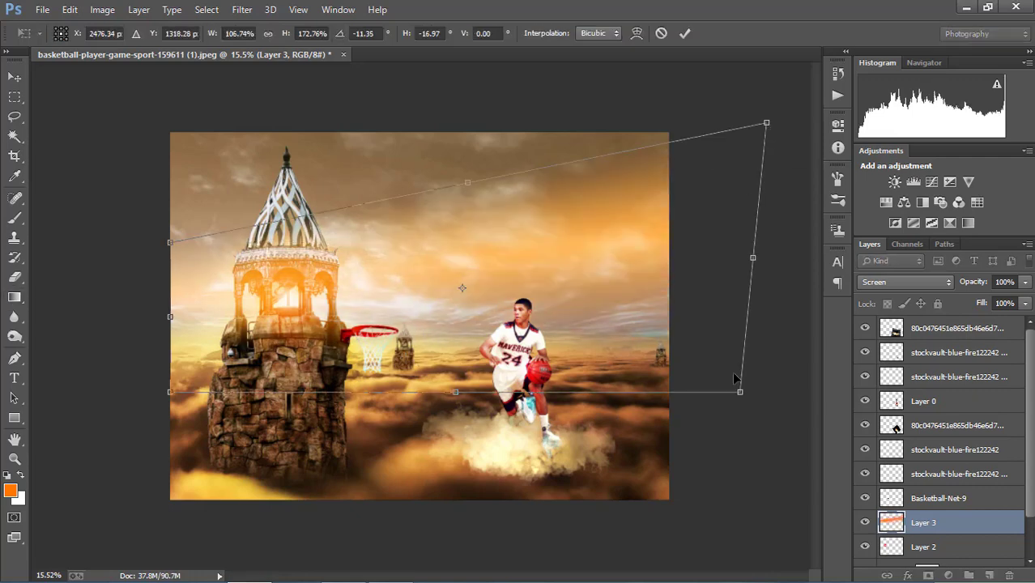
pyautogui.moveTo(739, 392); pyautogui.dragTo(776, 526)
# Step: Rotate and reposition the orange band into a diagonal streak across the lantern
pyautogui.moveTo(717, 119); pyautogui.dragTo(797, 104)
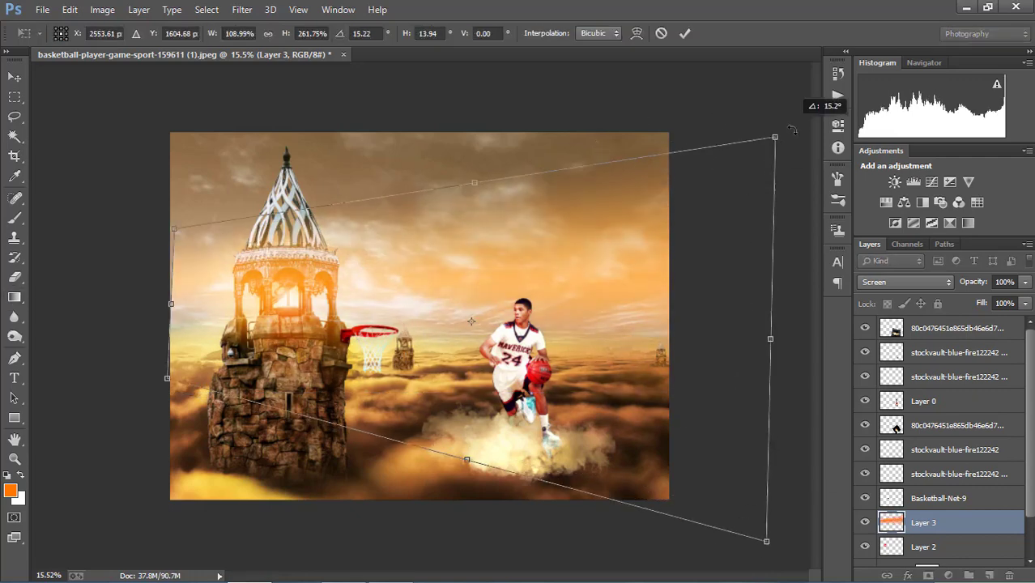
pyautogui.moveTo(590, 251); pyautogui.dragTo(599, 261)
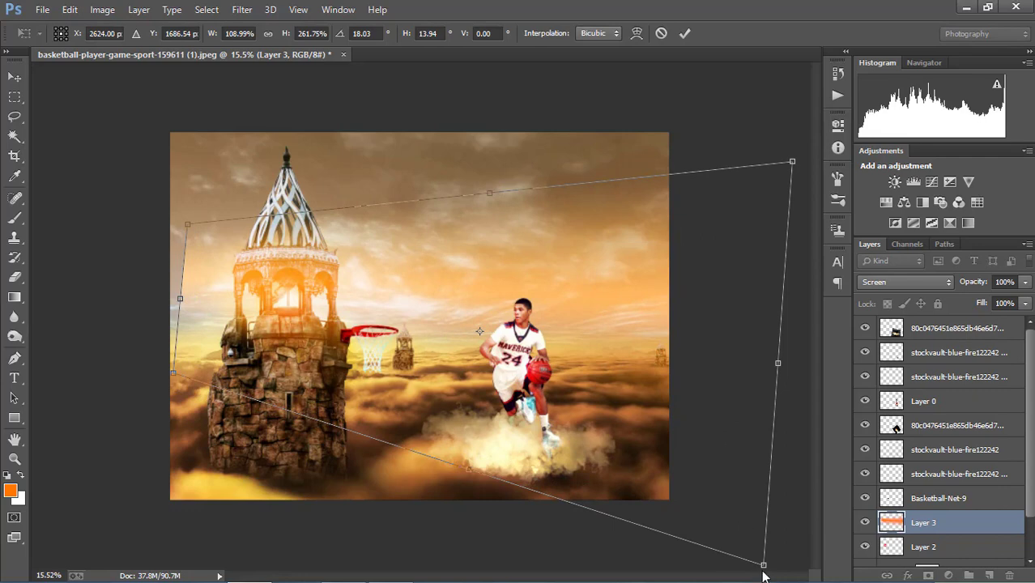
pyautogui.moveTo(763, 574); pyautogui.dragTo(758, 367)
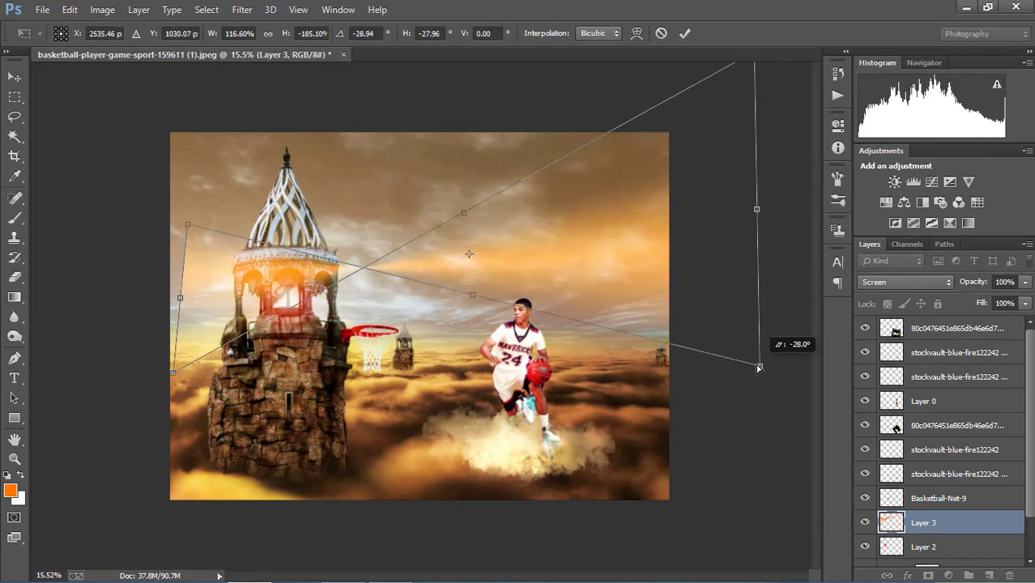
pyautogui.moveTo(758, 367); pyautogui.dragTo(802, 141)
pyautogui.moveTo(711, 193)
pyautogui.mouseDown()
pyautogui.moveTo(637, 264)
pyautogui.moveTo(623, 238)
pyautogui.mouseUp()
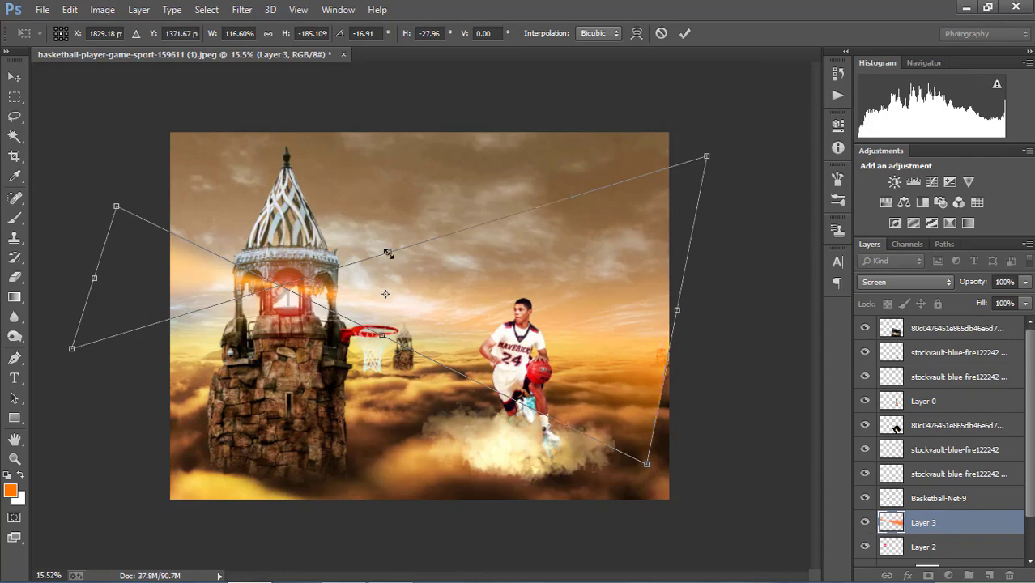
pyautogui.moveTo(388, 253); pyautogui.dragTo(390, 226)
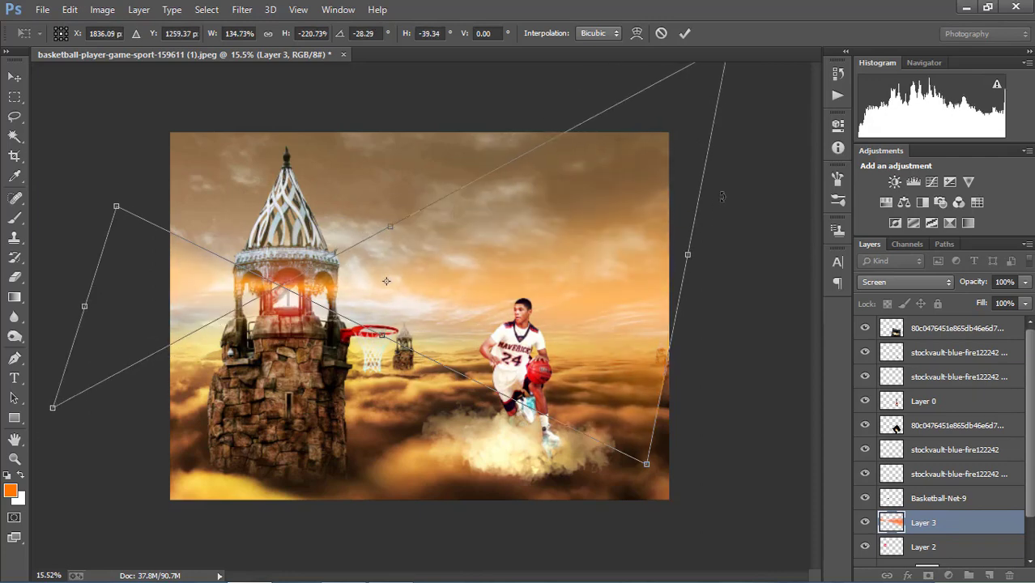
pyautogui.moveTo(721, 196); pyautogui.dragTo(660, 372)
pyautogui.moveTo(636, 486); pyautogui.dragTo(648, 536)
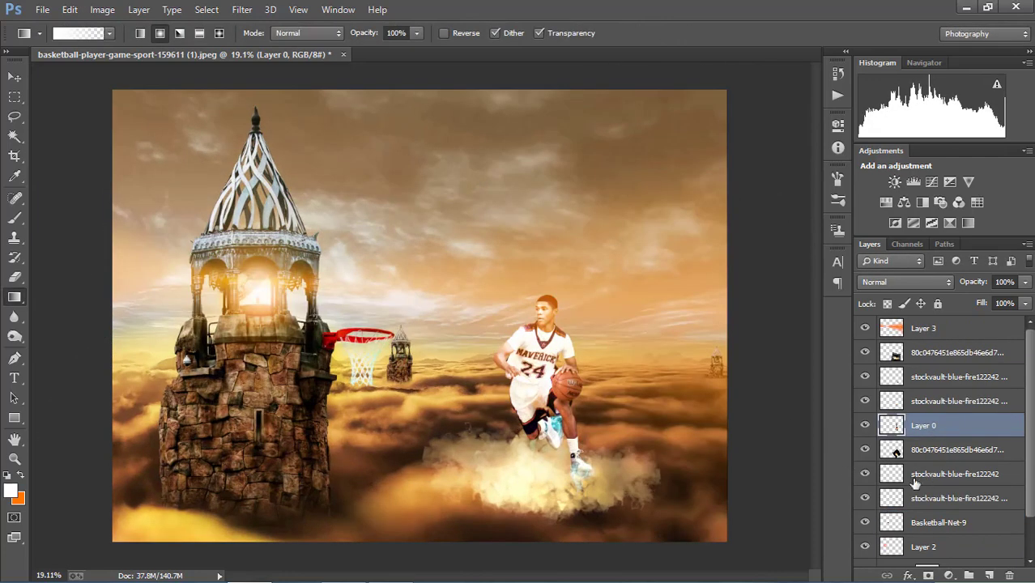
# Step: Compare the smoke layers by toggling visibility, then delete the unwanted upper smoke layer
pyautogui.click(864, 352)
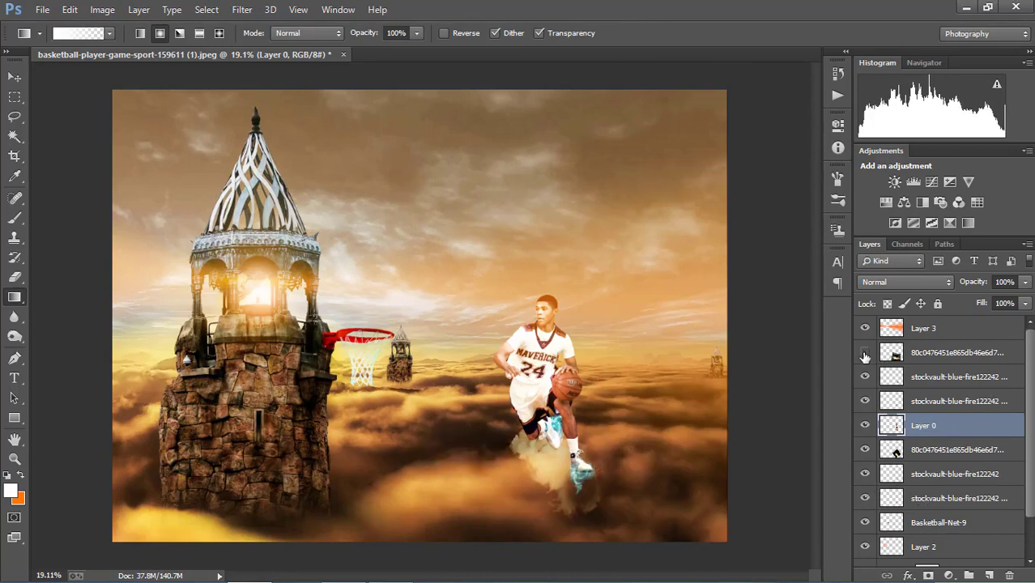
pyautogui.click(864, 449)
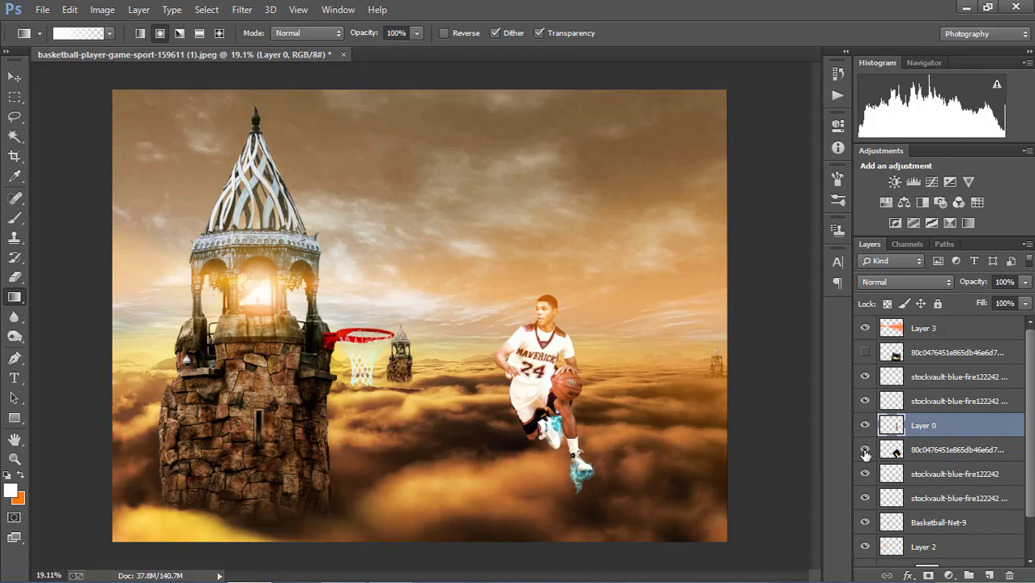
pyautogui.click(865, 450)
pyautogui.click(944, 356)
pyautogui.press('Delete')
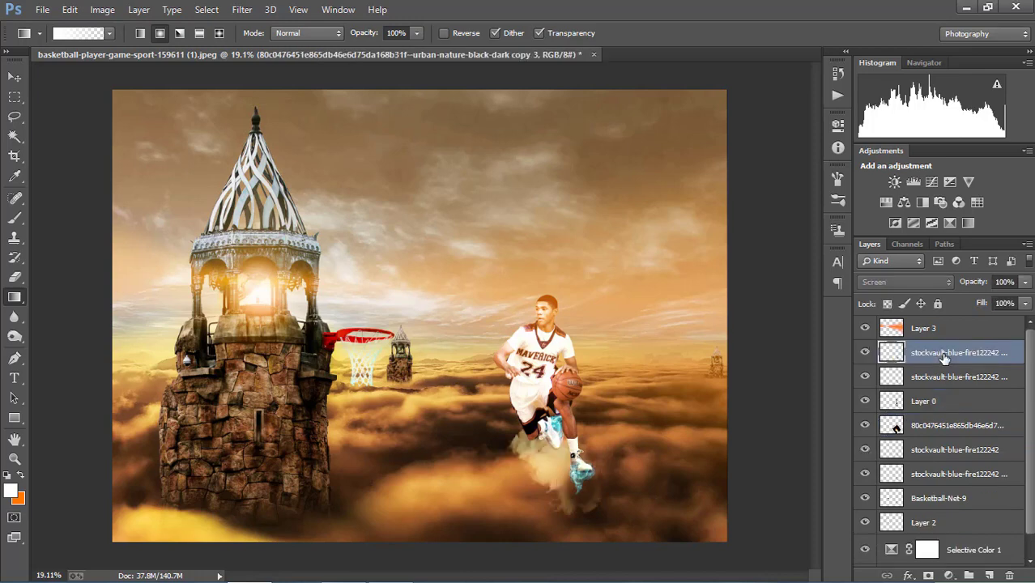
# Step: Duplicate the remaining smoke layer and rotate the copy about 61°
pyautogui.click(927, 427)
pyautogui.hotkey('ctrl', 'j')
pyautogui.hotkey('ctrl', 't')
pyautogui.moveTo(588, 405)
pyautogui.mouseDown()
pyautogui.moveTo(584, 450)
pyautogui.moveTo(587, 438)
pyautogui.mouseUp()
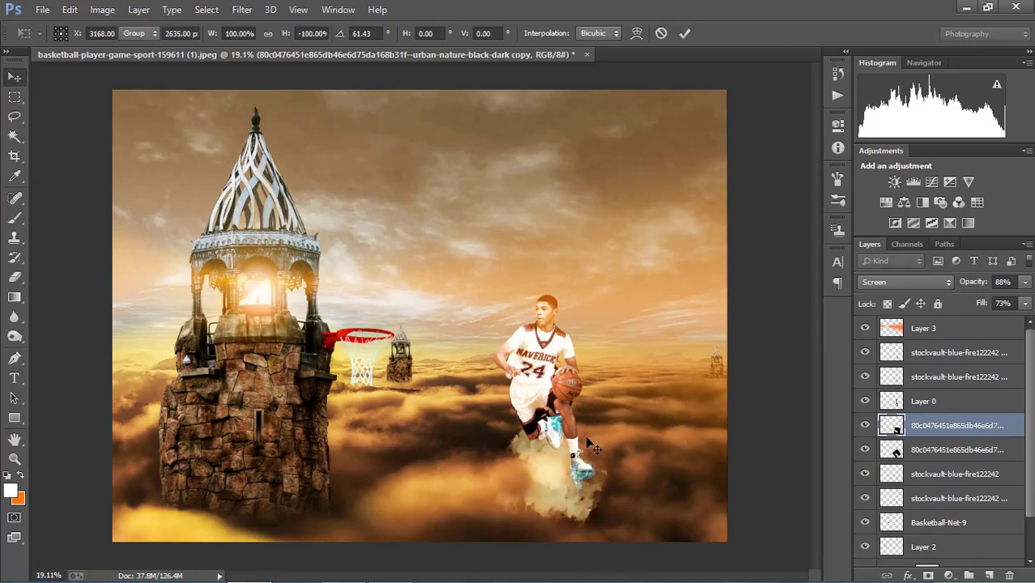
pyautogui.press('Return')
# Step: Erase stray smoke in the lower-left clouds with a 900 px eraser
pyautogui.press('e')
pyautogui.press('[')
pyautogui.press('[')
pyautogui.press('[')
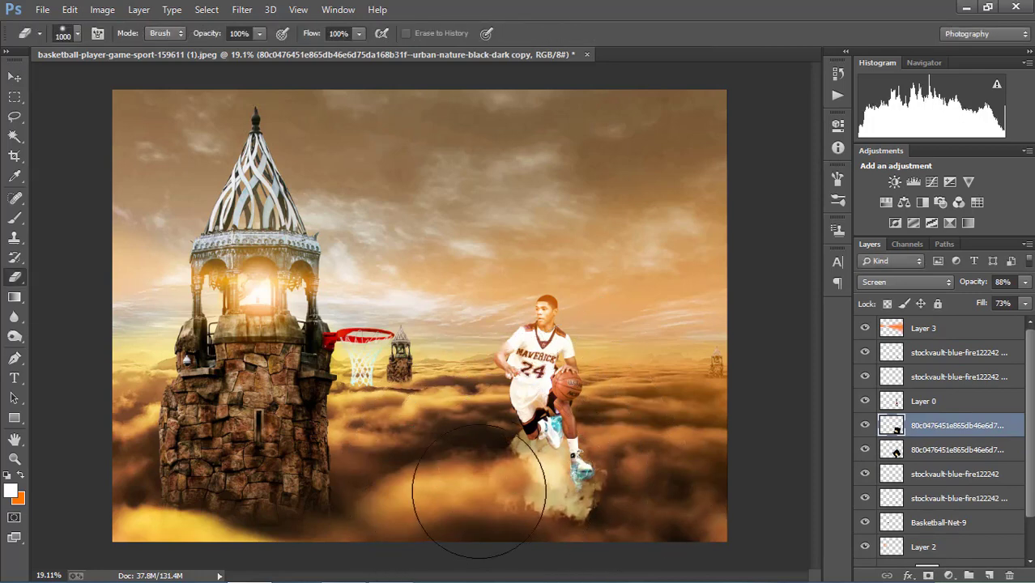
pyautogui.moveTo(429, 448)
pyautogui.mouseDown()
pyautogui.moveTo(491, 508)
pyautogui.moveTo(427, 497)
pyautogui.moveTo(388, 462)
pyautogui.moveTo(388, 446)
pyautogui.mouseUp()
pyautogui.scroll(-3, 388, 446)
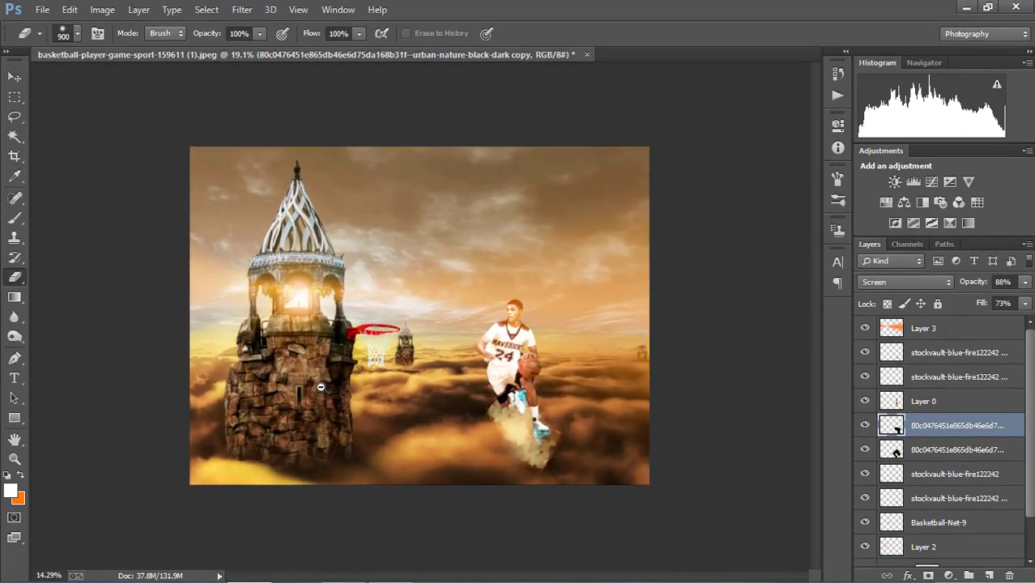
pyautogui.scroll(2, 405, 389)
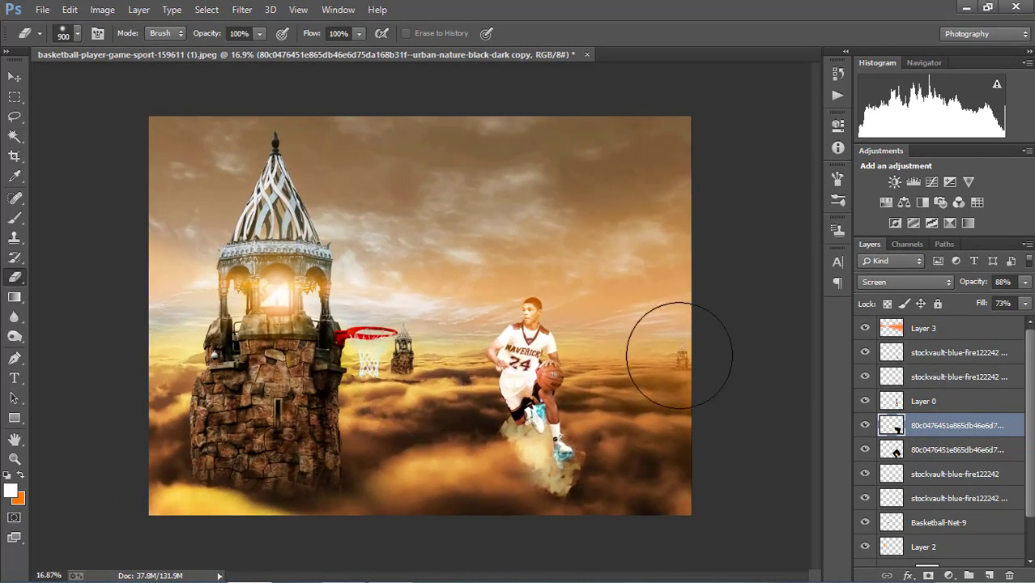
# Step: Crop the composite slightly tighter, trimming the top and bottom-left edges
pyautogui.press('v')
pyautogui.press('c')
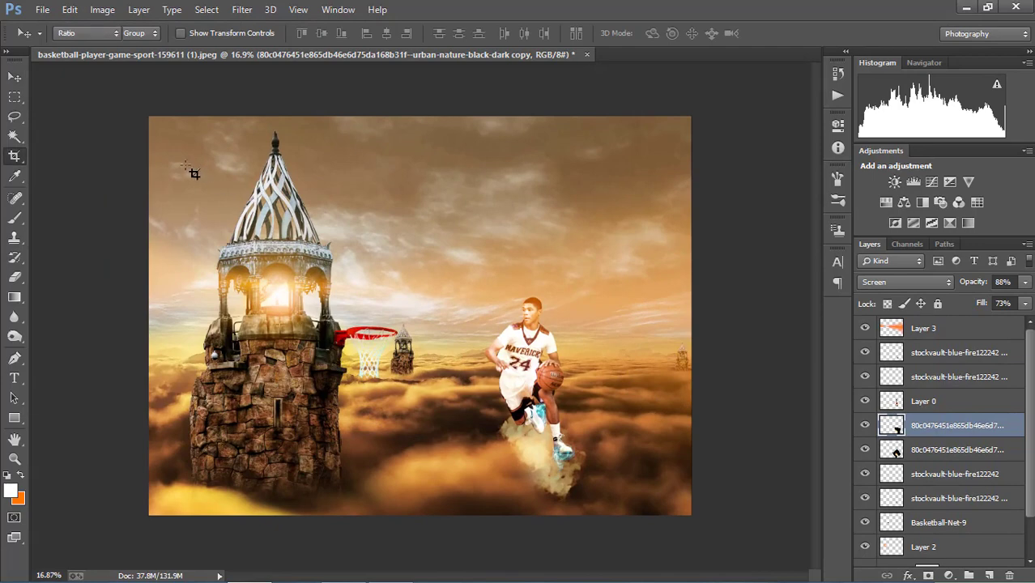
pyautogui.moveTo(414, 118); pyautogui.dragTo(411, 122)
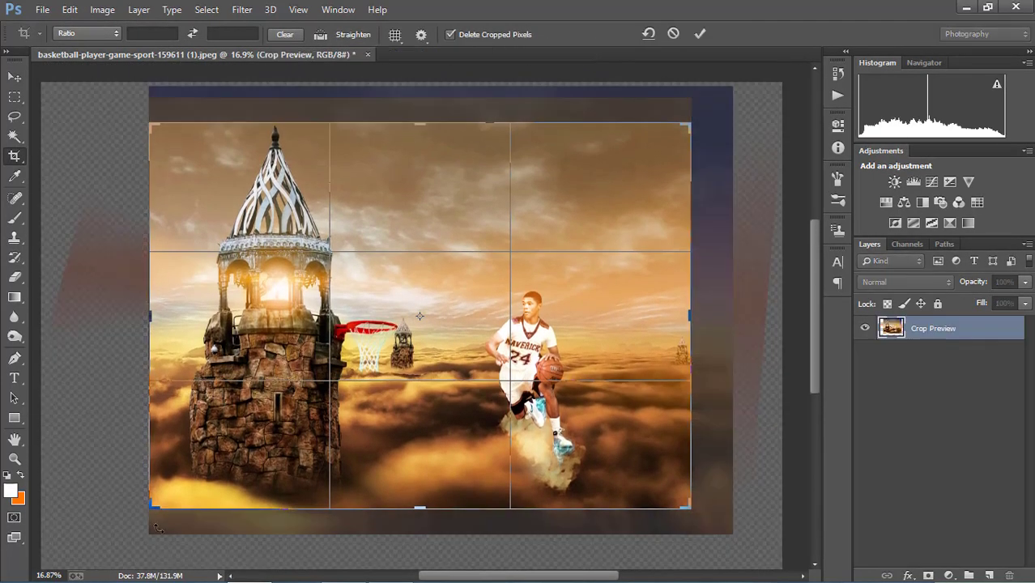
pyautogui.moveTo(152, 510); pyautogui.dragTo(170, 497)
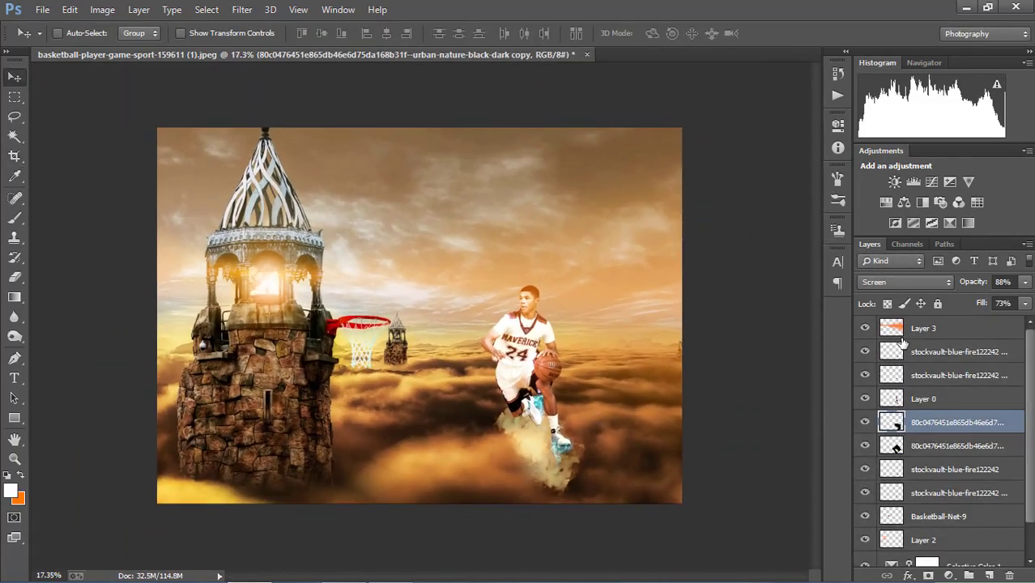
# Step: Flatten all layers from Layer 3 down into one image
pyautogui.click(901, 328)
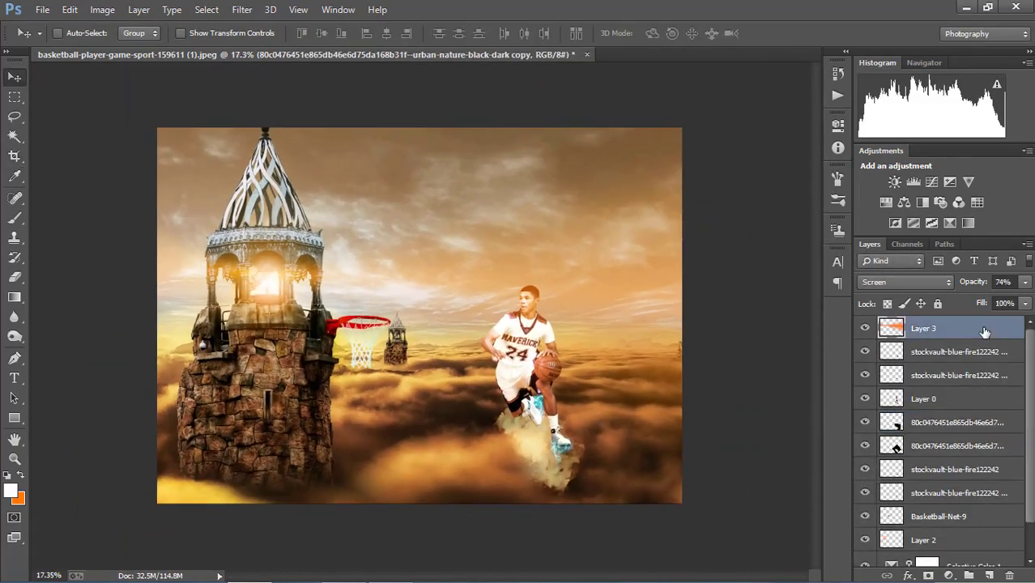
pyautogui.rightClick(923, 328)
pyautogui.click(740, 502)
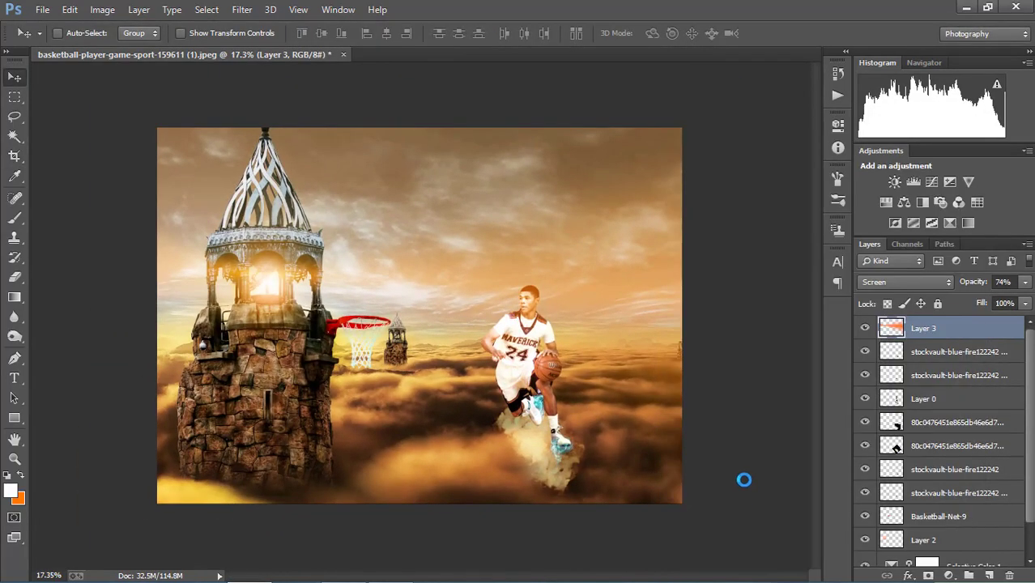
# Step: In Camera Raw, set exposure -0.40, lower highlights and whites, lift shadows and blacks, cool white balance
pyautogui.click(241, 9)
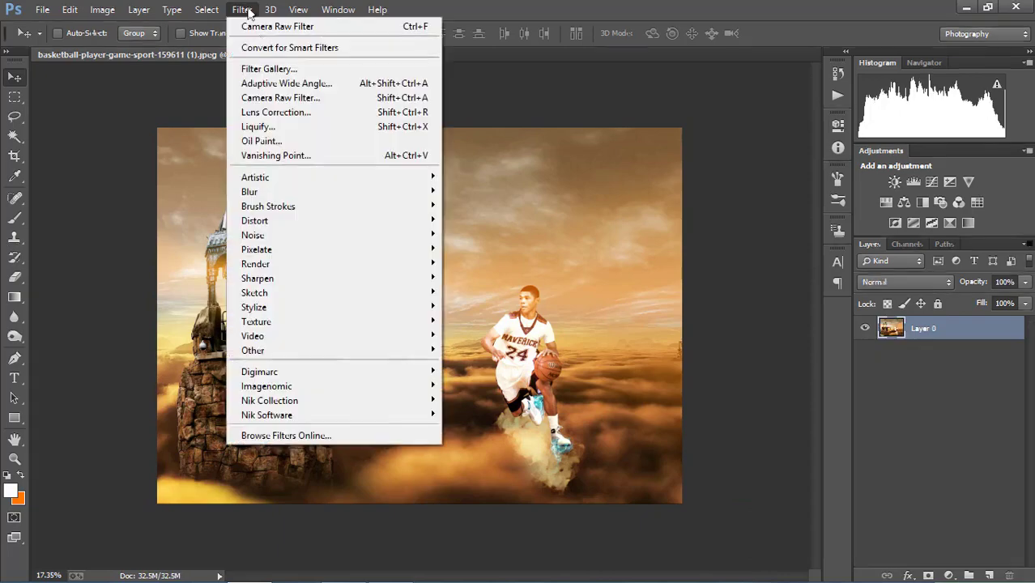
pyautogui.click(291, 93)
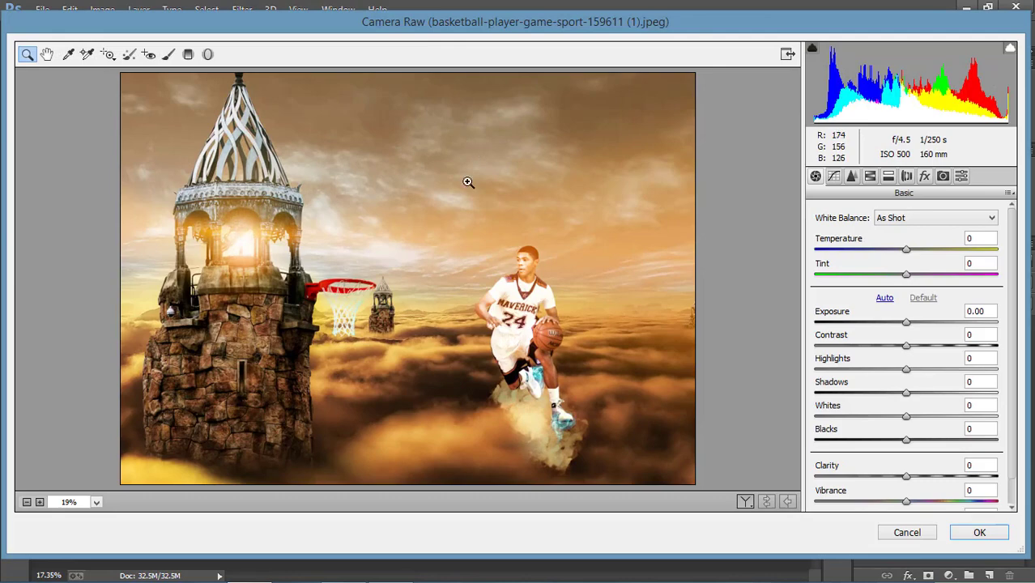
pyautogui.moveTo(906, 324); pyautogui.dragTo(898, 325)
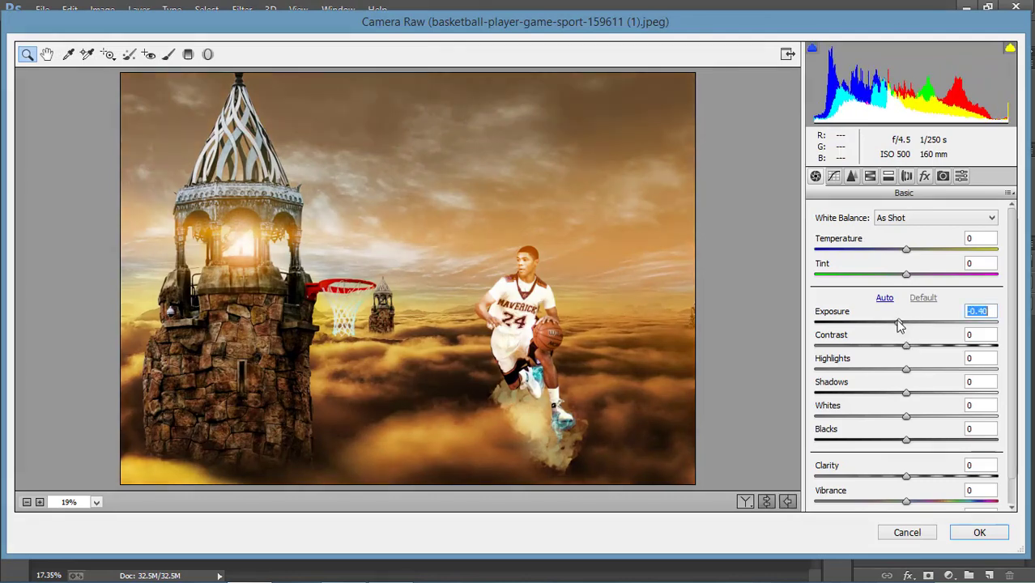
pyautogui.moveTo(906, 370)
pyautogui.mouseDown()
pyautogui.moveTo(876, 370)
pyautogui.moveTo(924, 394)
pyautogui.moveTo(958, 394)
pyautogui.mouseUp()
pyautogui.moveTo(906, 416)
pyautogui.mouseDown()
pyautogui.moveTo(896, 417)
pyautogui.moveTo(916, 416)
pyautogui.moveTo(877, 440)
pyautogui.mouseUp()
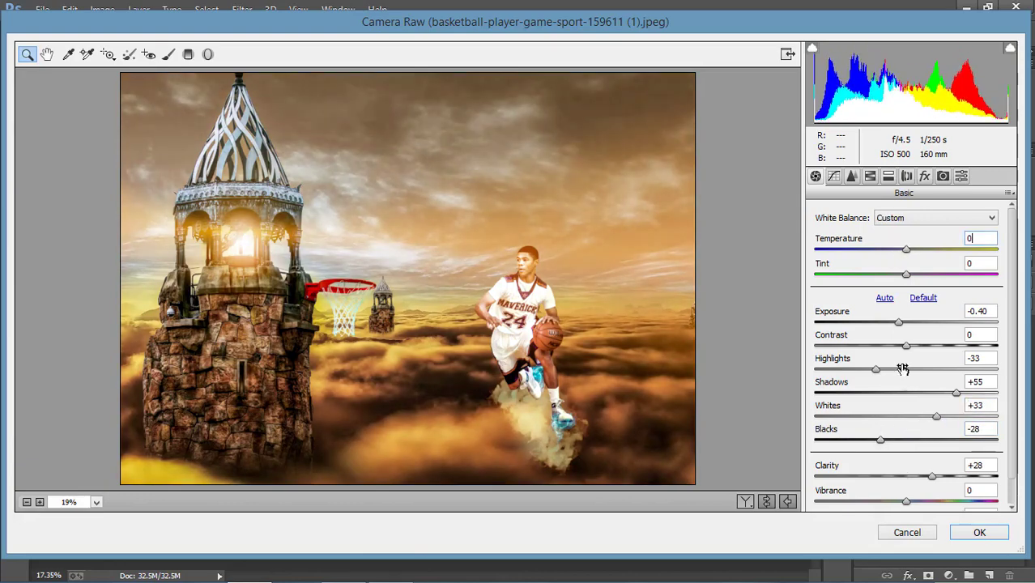
pyautogui.moveTo(880, 439); pyautogui.dragTo(931, 439)
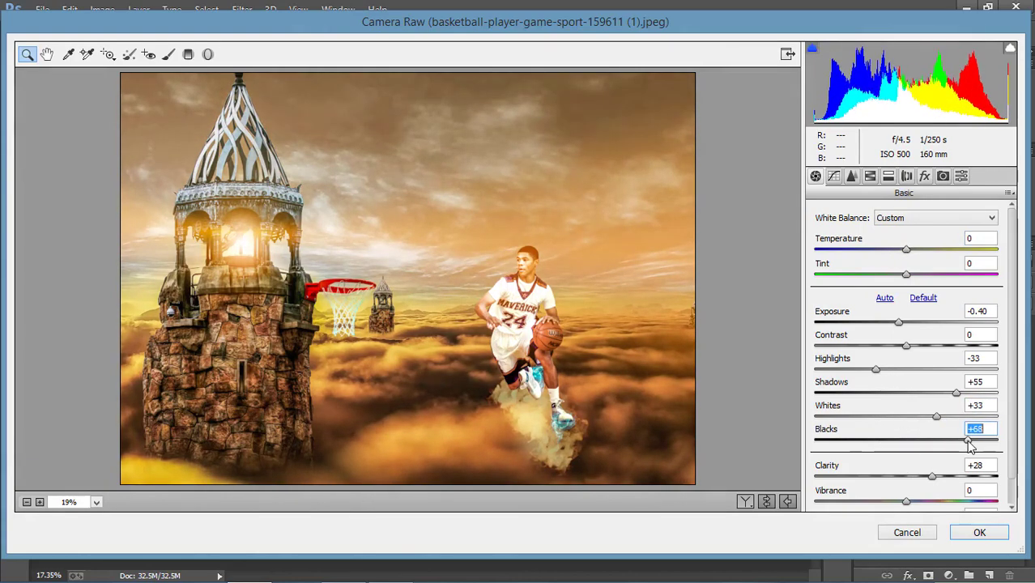
pyautogui.moveTo(906, 250); pyautogui.dragTo(909, 275)
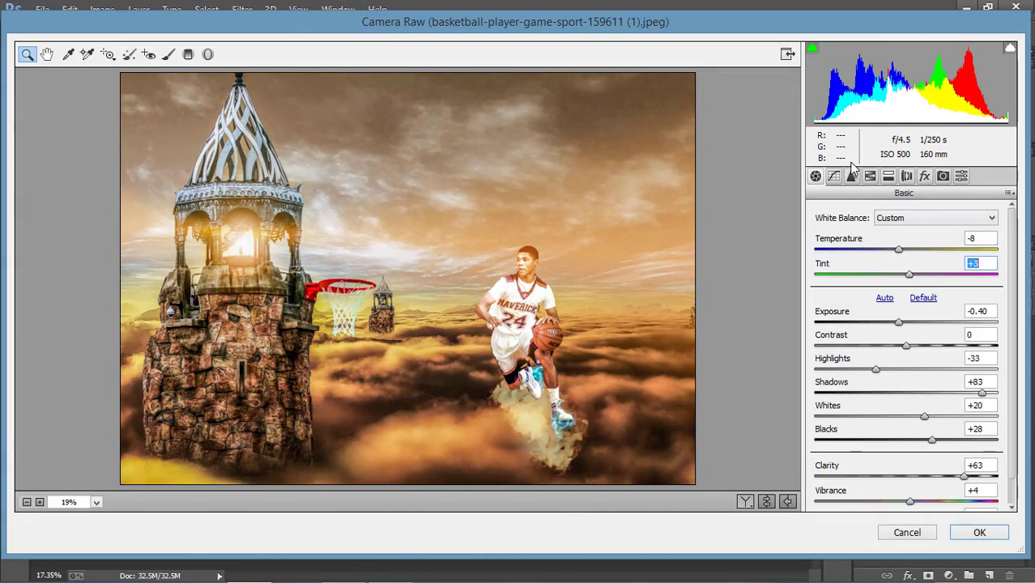
# Step: Raise luminance noise reduction with luminance detail at 75
pyautogui.click(869, 177)
pyautogui.click(852, 177)
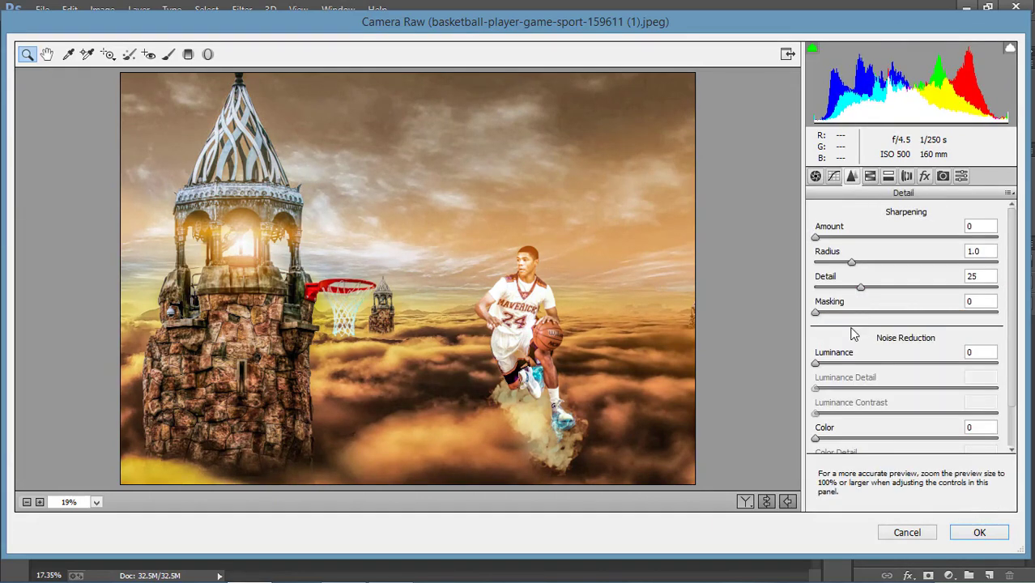
pyautogui.moveTo(815, 363); pyautogui.dragTo(850, 362)
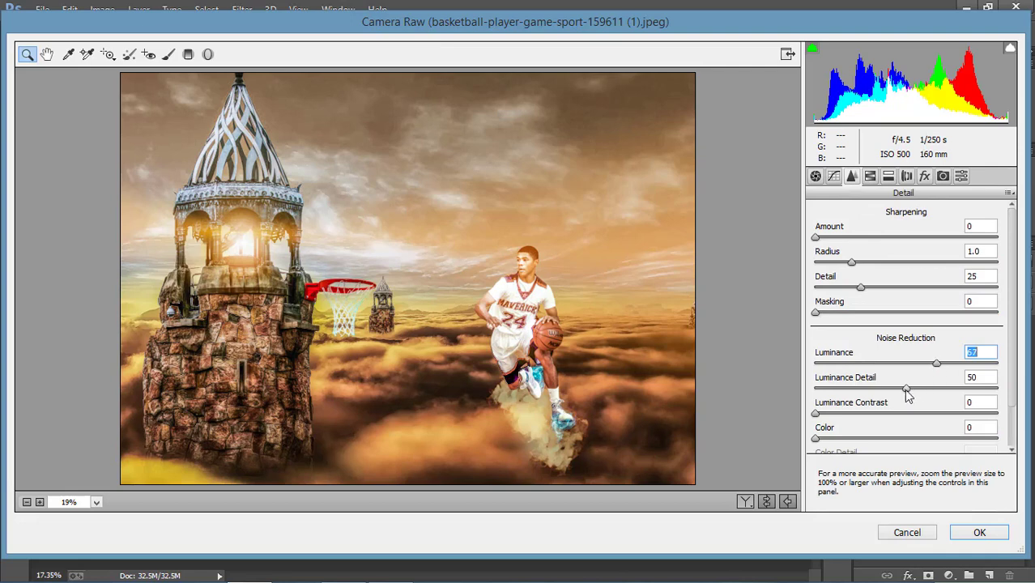
pyautogui.moveTo(906, 390)
pyautogui.mouseDown()
pyautogui.moveTo(971, 388)
pyautogui.moveTo(951, 389)
pyautogui.mouseUp()
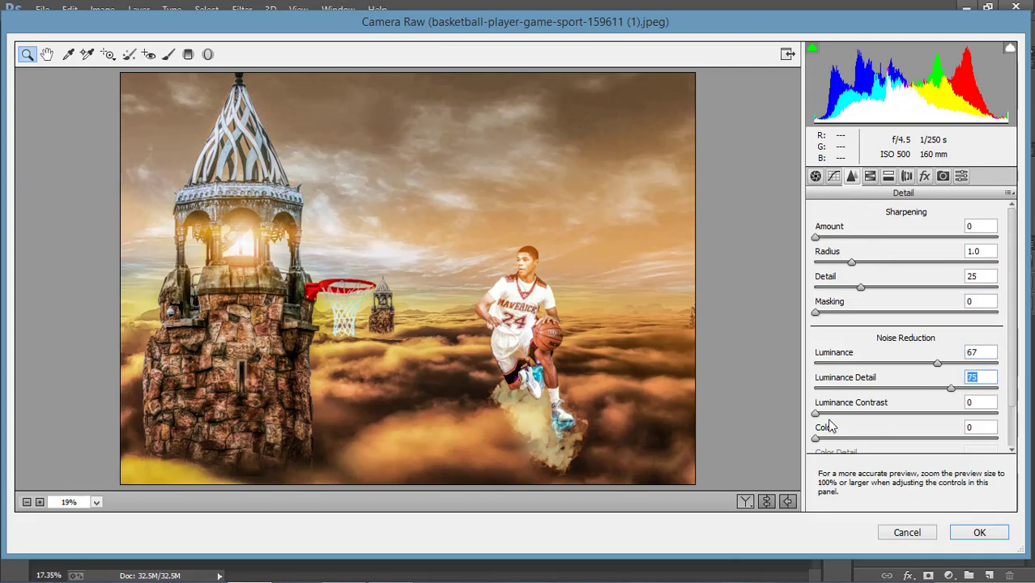
pyautogui.moveTo(816, 413); pyautogui.dragTo(859, 414)
# Step: Shift the orange, yellow and green hues, resetting Blues to 0
pyautogui.click(869, 176)
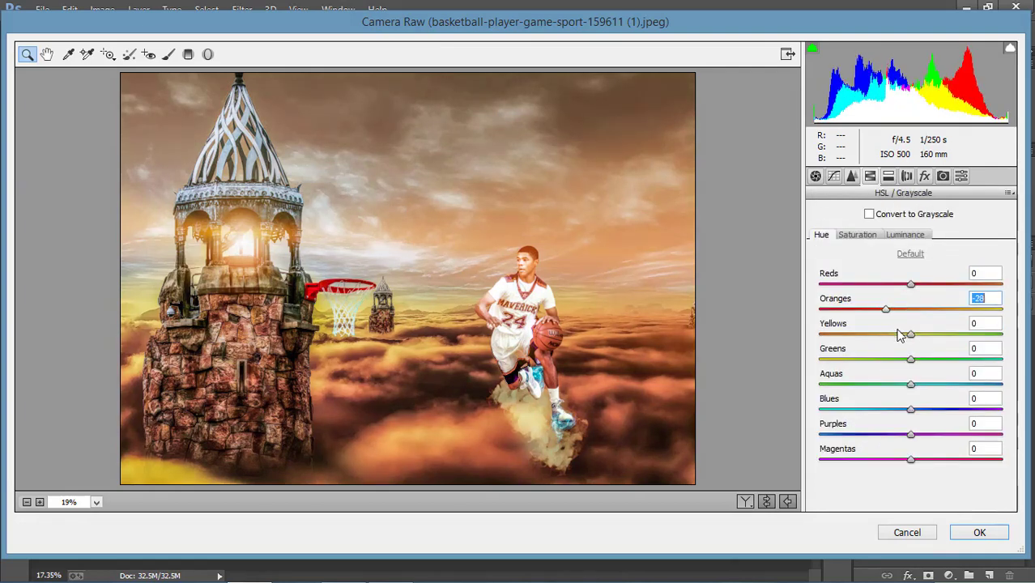
pyautogui.moveTo(910, 333)
pyautogui.mouseDown()
pyautogui.moveTo(872, 334)
pyautogui.moveTo(860, 358)
pyautogui.mouseUp()
pyautogui.moveTo(910, 409); pyautogui.dragTo(1011, 435)
pyautogui.doubleClick(972, 409)
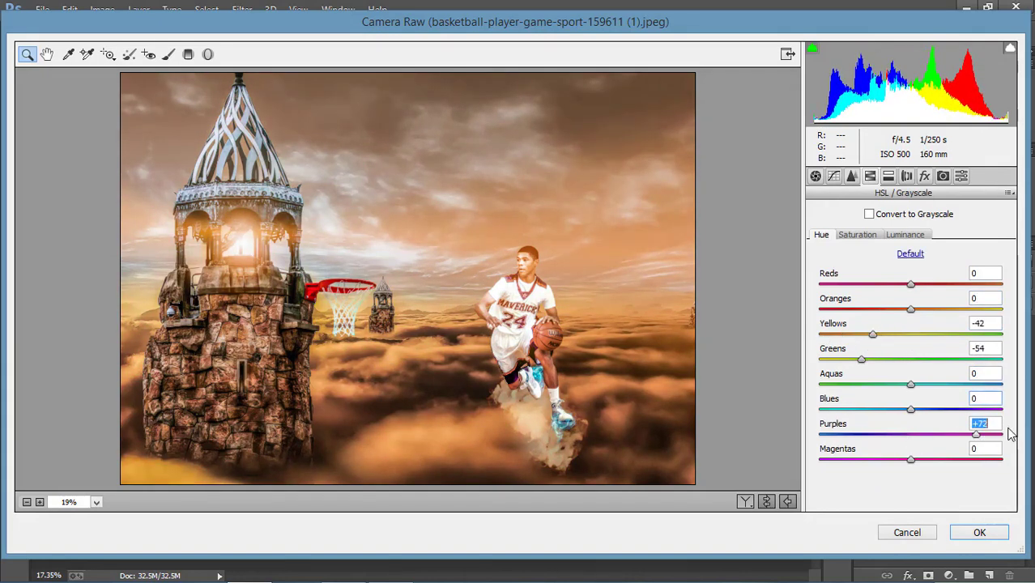
pyautogui.doubleClick(871, 435)
pyautogui.moveTo(861, 360)
pyautogui.mouseDown()
pyautogui.moveTo(851, 353)
pyautogui.moveTo(861, 369)
pyautogui.mouseUp()
# Step: Add split toning with shadows hue 81, saturation 10 and balance +19
pyautogui.click(888, 175)
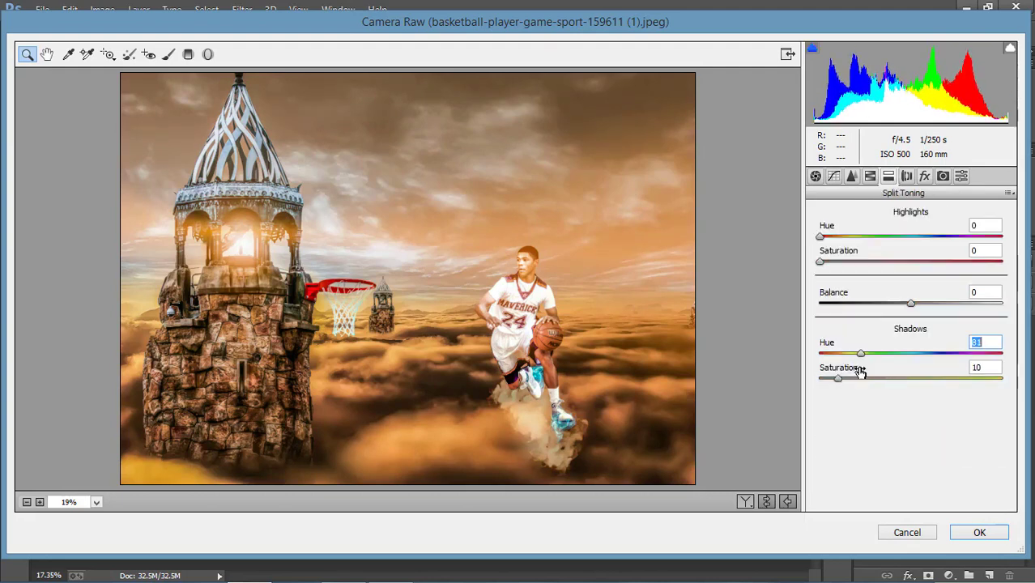
pyautogui.click(837, 378)
pyautogui.moveTo(910, 303)
pyautogui.mouseDown()
pyautogui.moveTo(848, 303)
pyautogui.moveTo(962, 303)
pyautogui.moveTo(927, 305)
pyautogui.mouseUp()
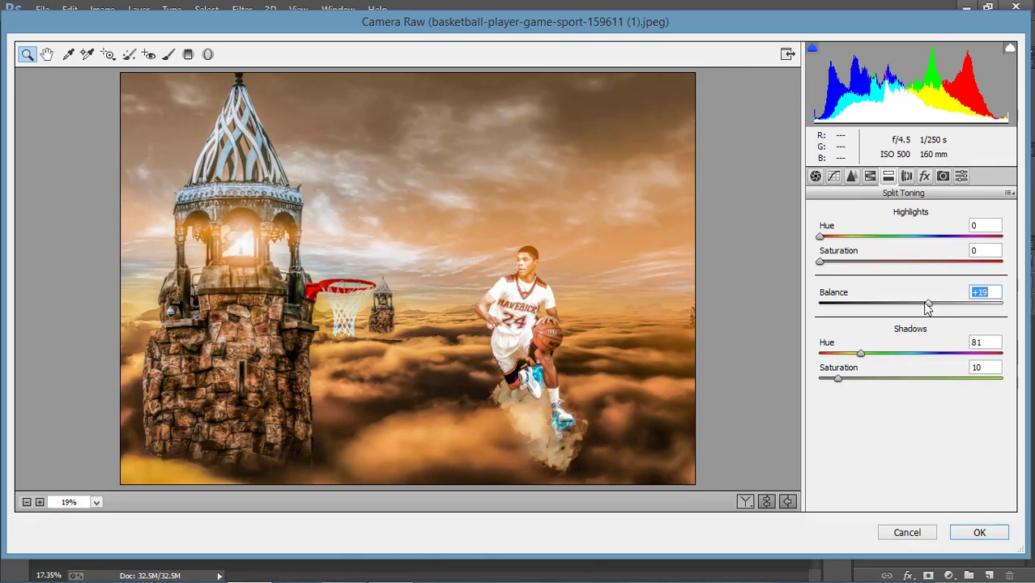
# Step: Apply the Camera Raw grade, erase parts of a duplicate around the clouds, and merge it into Layer 0
pyautogui.click(978, 532)
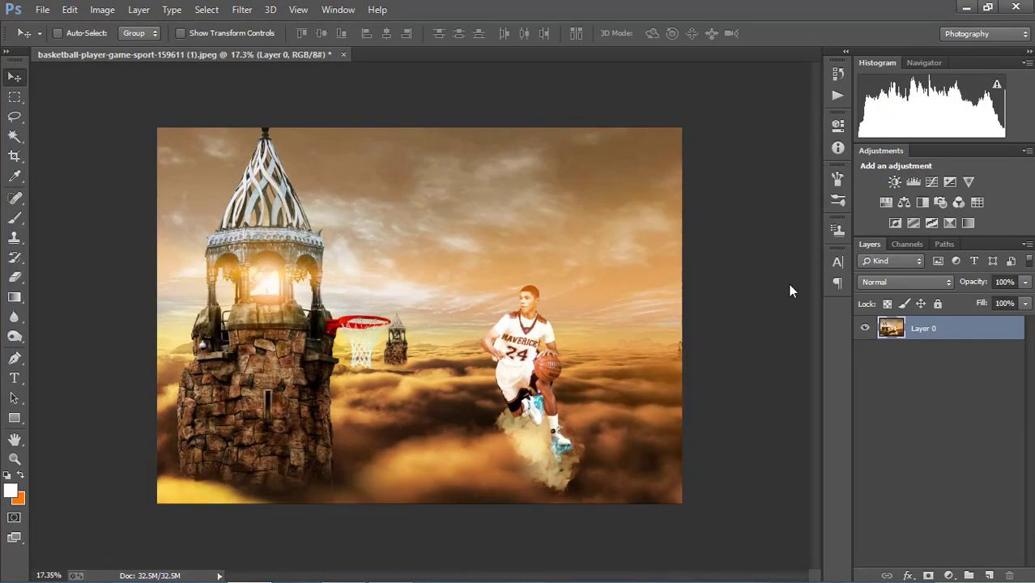
pyautogui.hotkey('ctrl', 'j')
pyautogui.press('e')
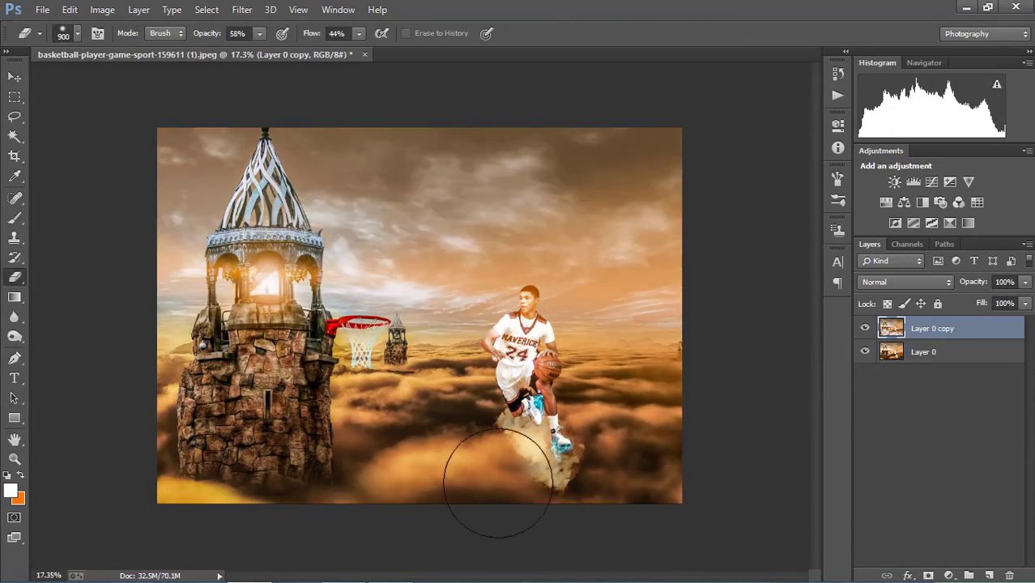
pyautogui.moveTo(496, 463); pyautogui.dragTo(559, 466)
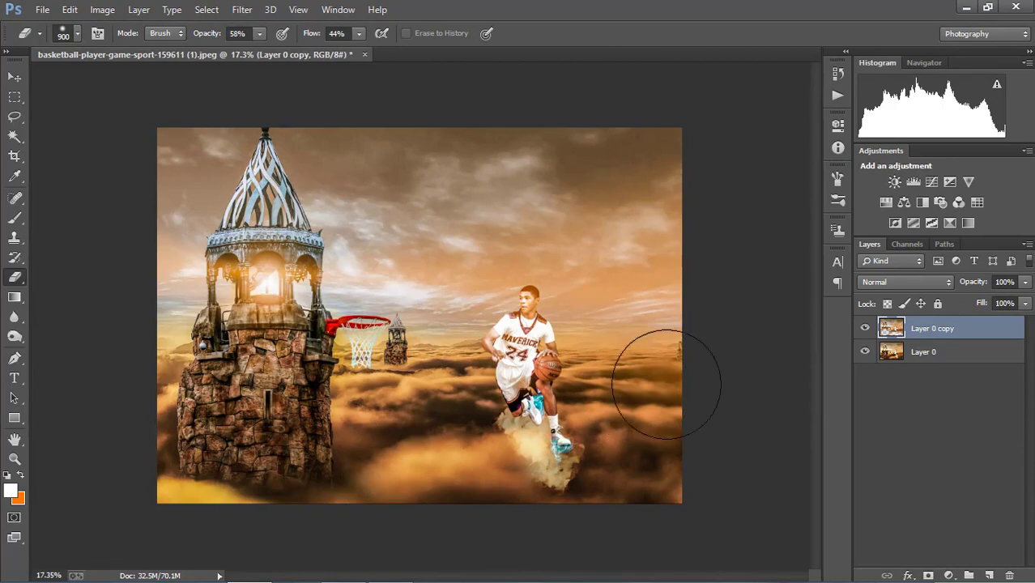
pyautogui.rightClick(958, 330)
pyautogui.click(713, 460)
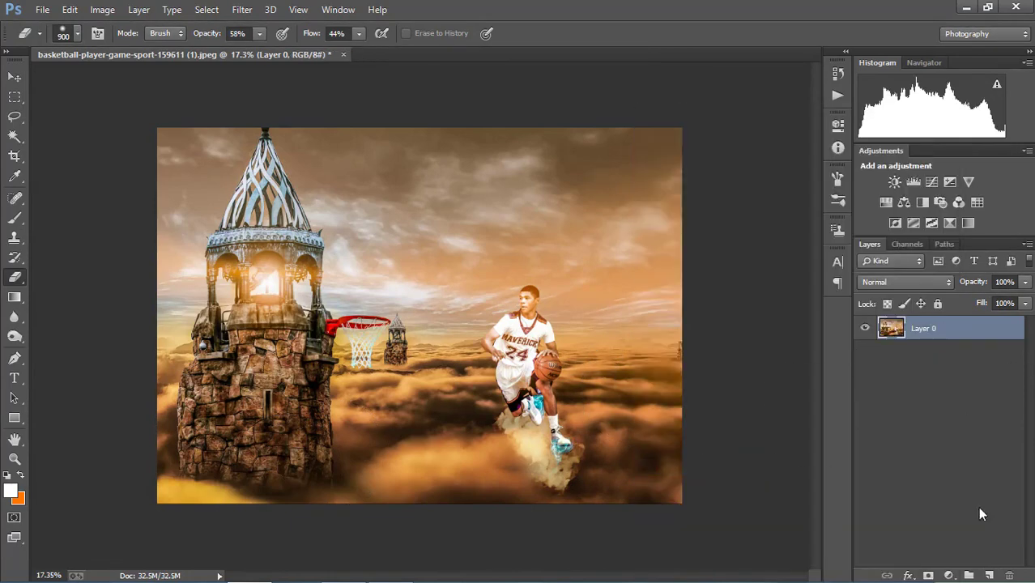
# Step: Add a pure black Solid Color fill layer
pyautogui.click(988, 574)
pyautogui.click(948, 574)
pyautogui.click(924, 244)
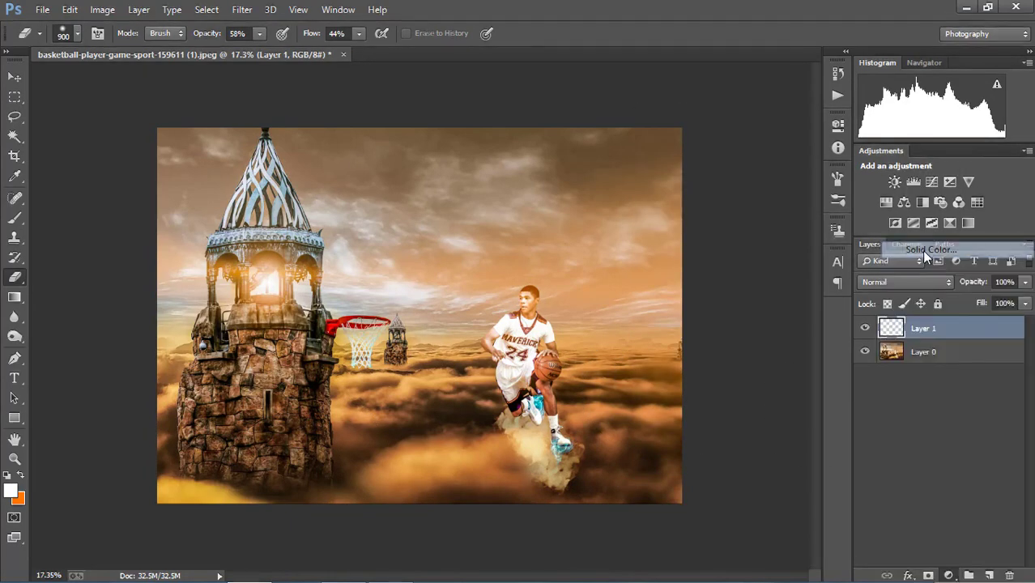
pyautogui.moveTo(591, 294); pyautogui.dragTo(566, 324)
pyautogui.click(928, 103)
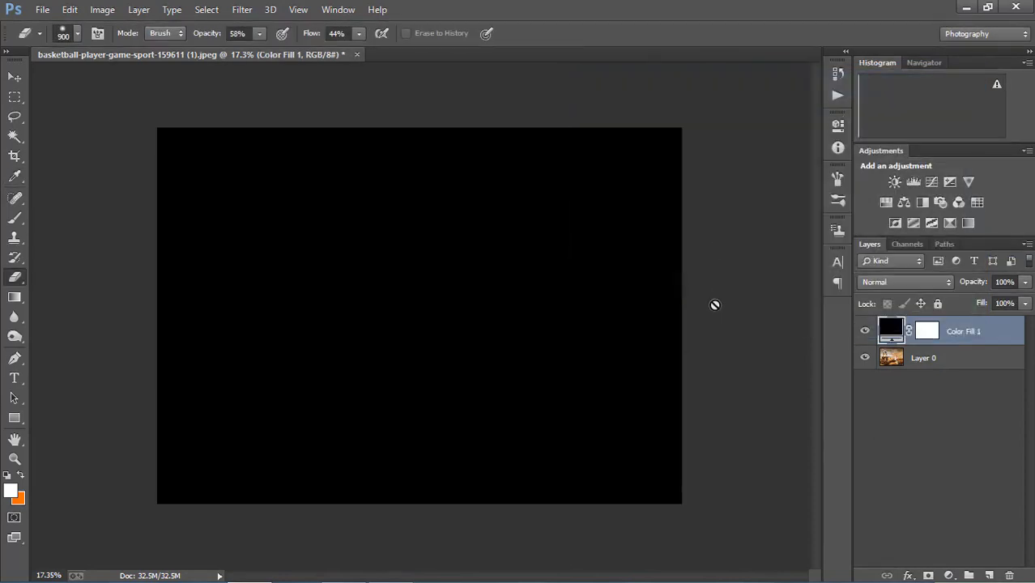
# Step: Paint the fill mask black to reveal the centre and lower the vignette to 41% opacity
pyautogui.click(923, 333)
pyautogui.press('b')
pyautogui.press('d')
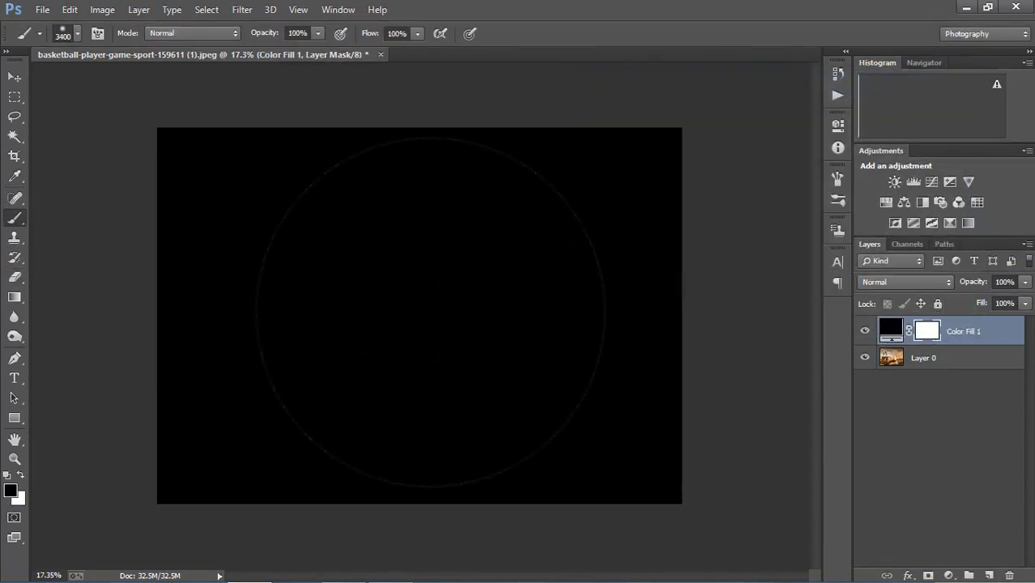
pyautogui.click(430, 312)
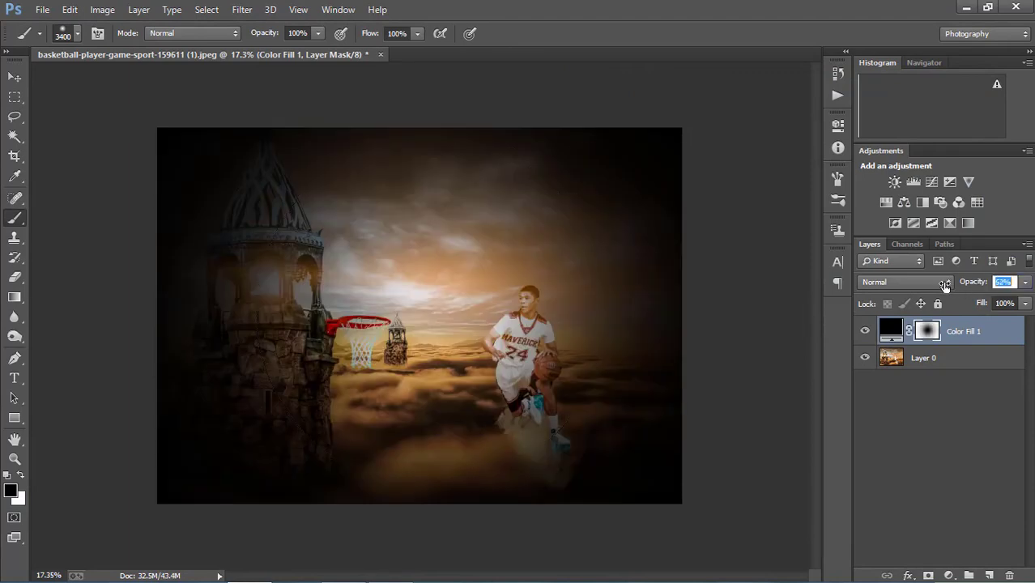
pyautogui.moveTo(982, 284)
pyautogui.mouseDown()
pyautogui.moveTo(939, 283)
pyautogui.moveTo(959, 303)
pyautogui.mouseUp()
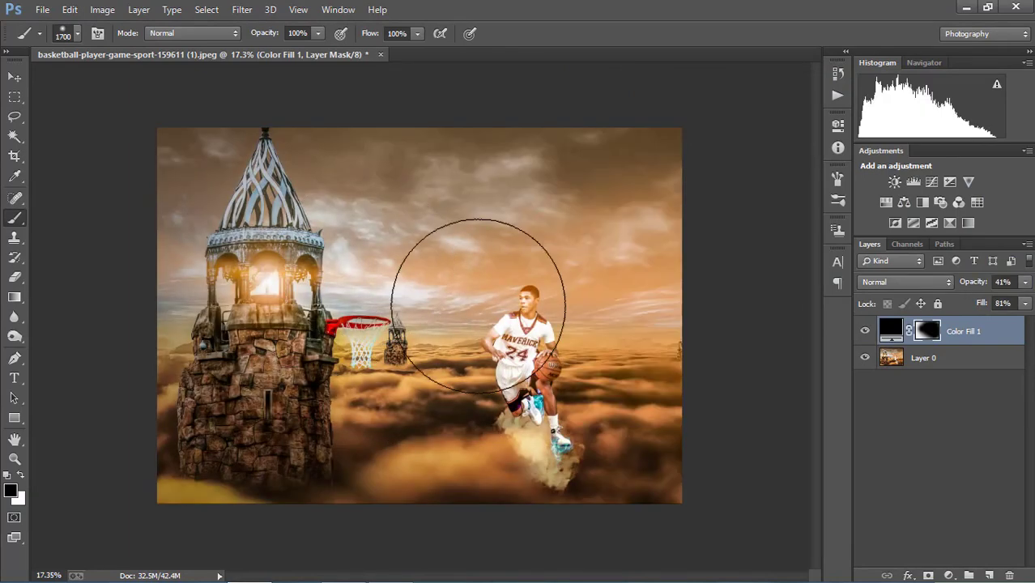
pyautogui.scroll(-2, 451, 330)
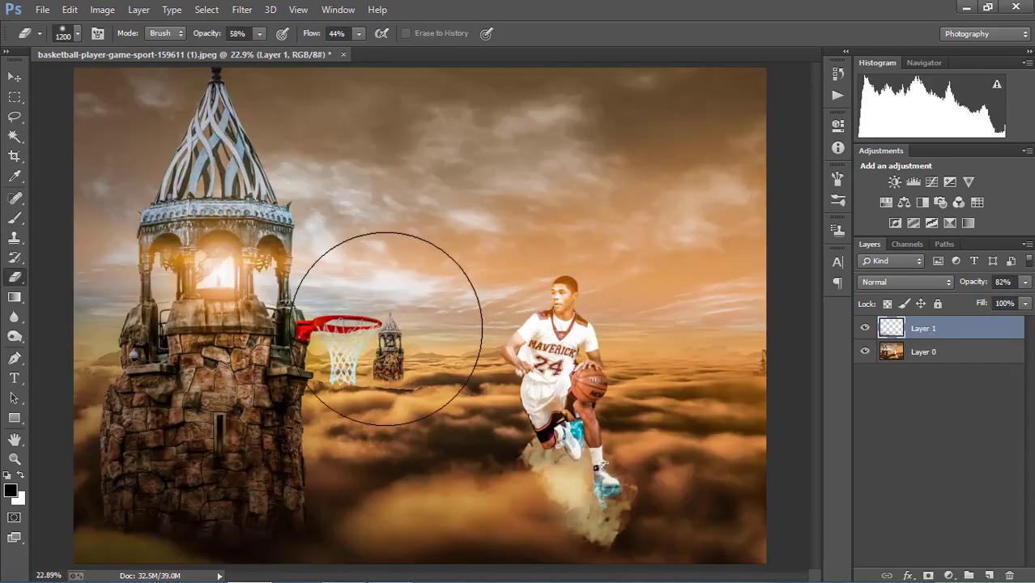
# Step: Stretch and rotate the white glow over the tower window, then fade it to 56% opacity
pyautogui.moveTo(324, 306); pyautogui.dragTo(249, 305)
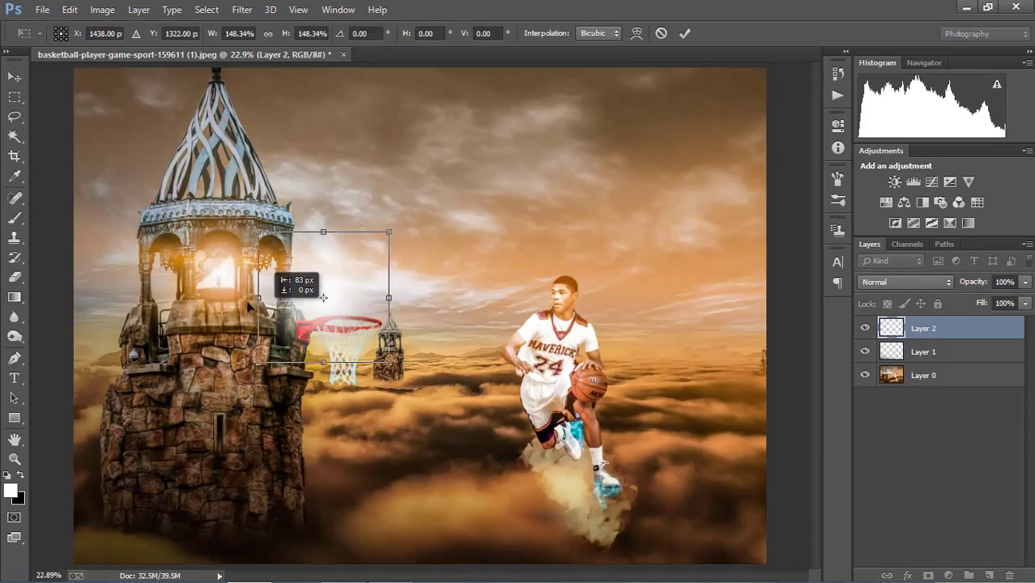
pyautogui.moveTo(323, 362); pyautogui.dragTo(500, 482)
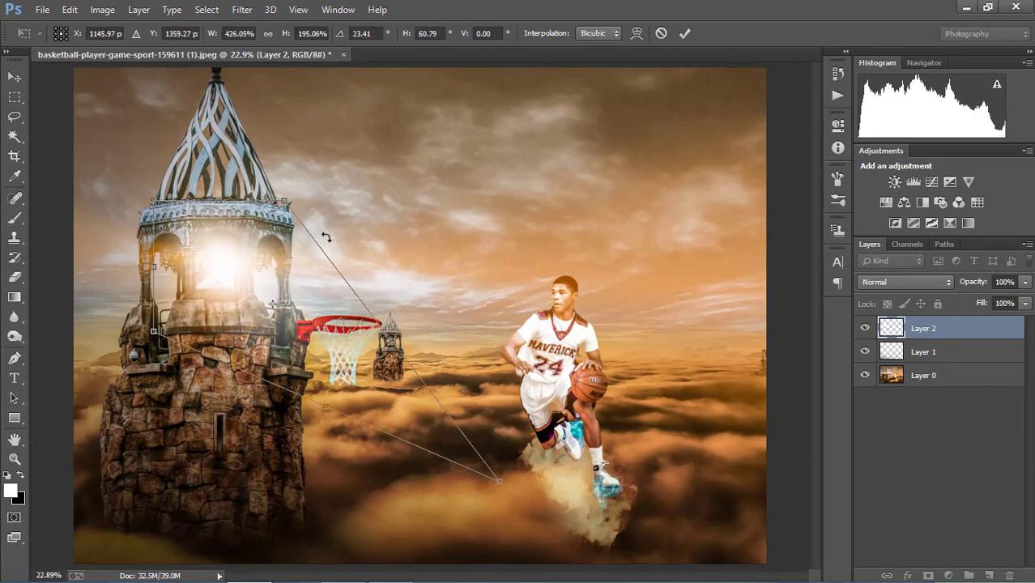
pyautogui.moveTo(285, 204); pyautogui.dragTo(723, 102)
pyautogui.press('Return')
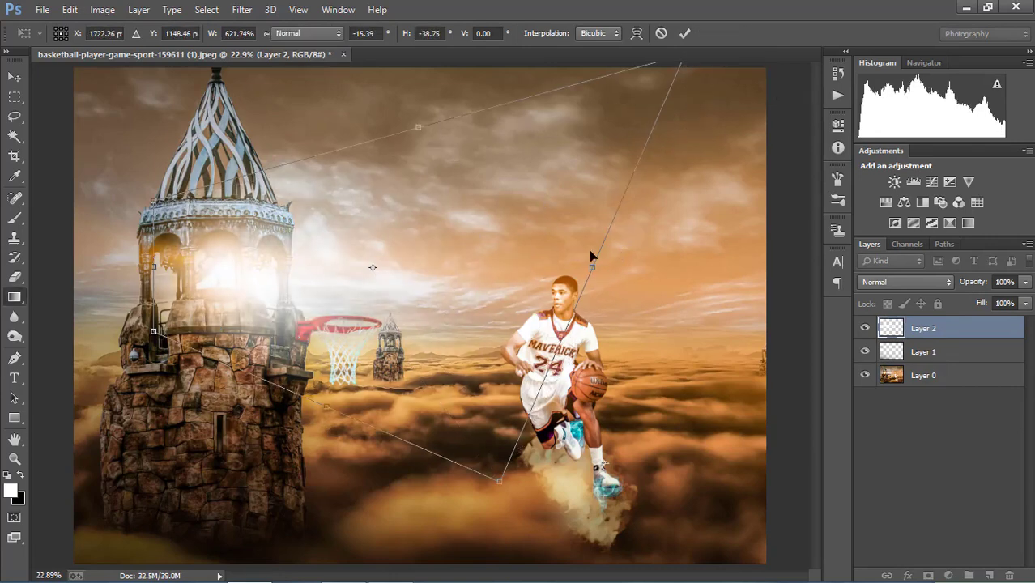
pyautogui.press('g')
pyautogui.moveTo(979, 285); pyautogui.dragTo(901, 308)
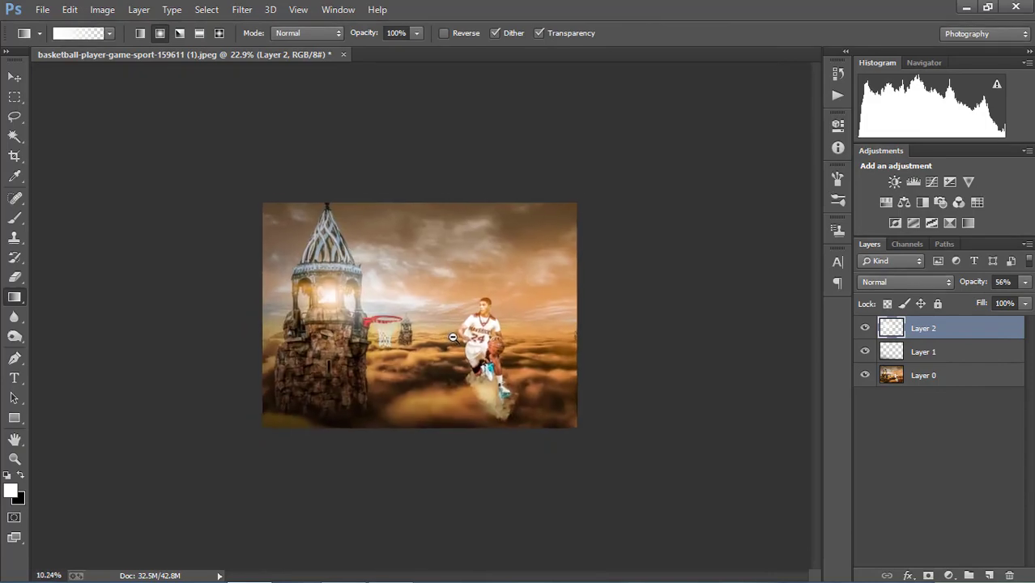
pyautogui.moveTo(474, 354); pyautogui.dragTo(477, 332)
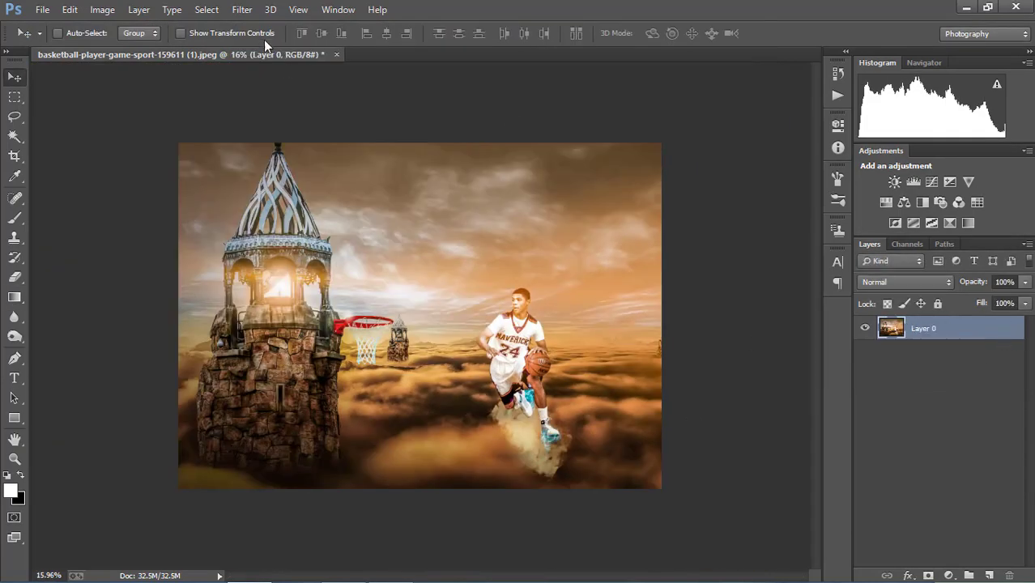
# Step: Launch Color Efex Pro 4 and set Tonal Contrast type to Standard after trying Strong
pyautogui.click(242, 9)
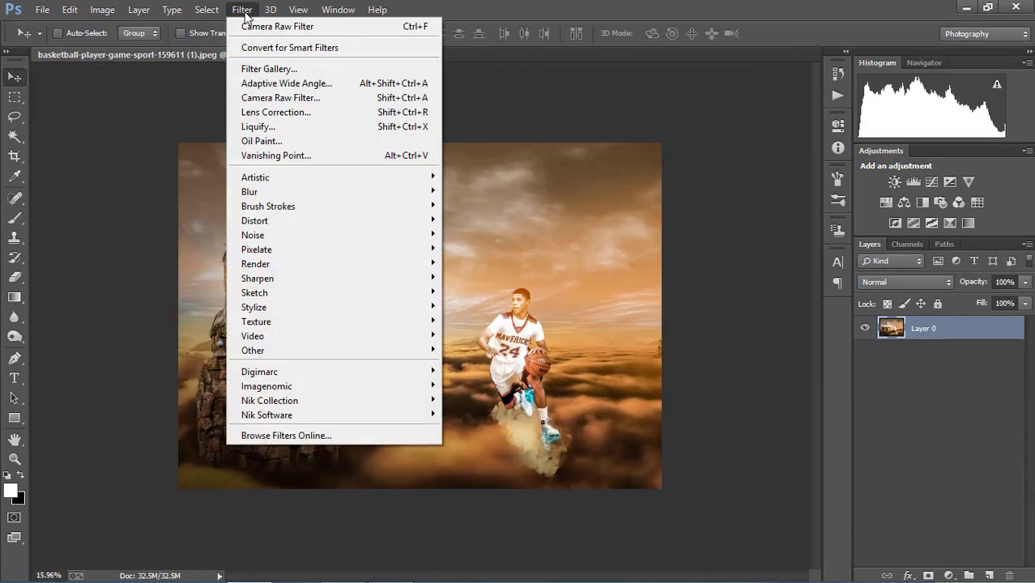
pyautogui.moveTo(270, 400)
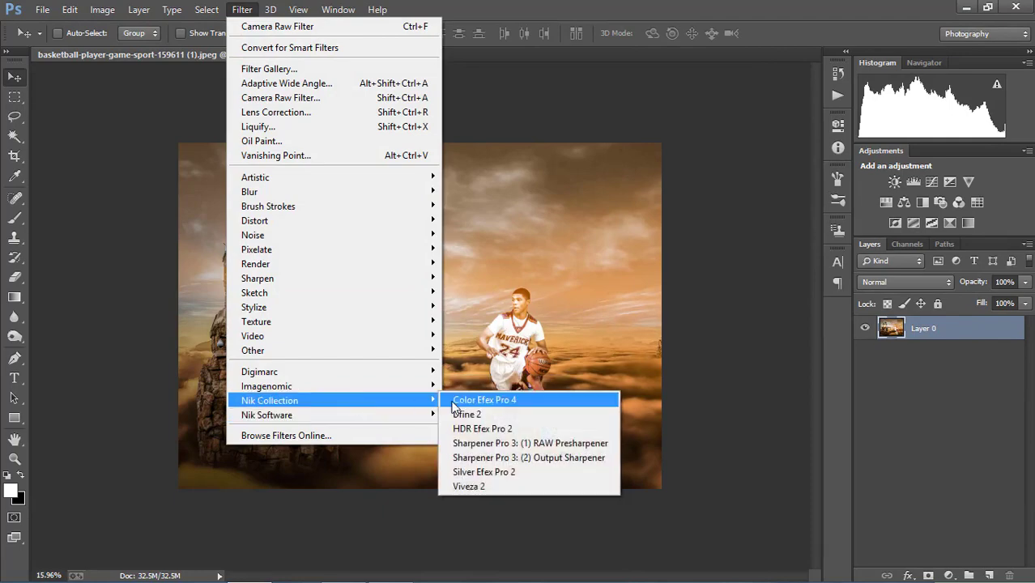
pyautogui.click(486, 400)
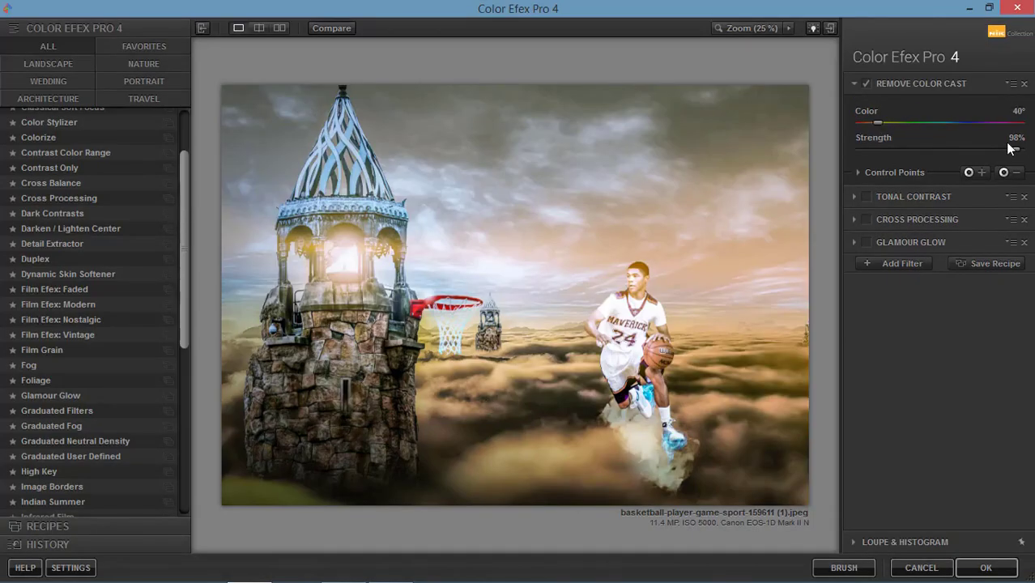
pyautogui.click(893, 199)
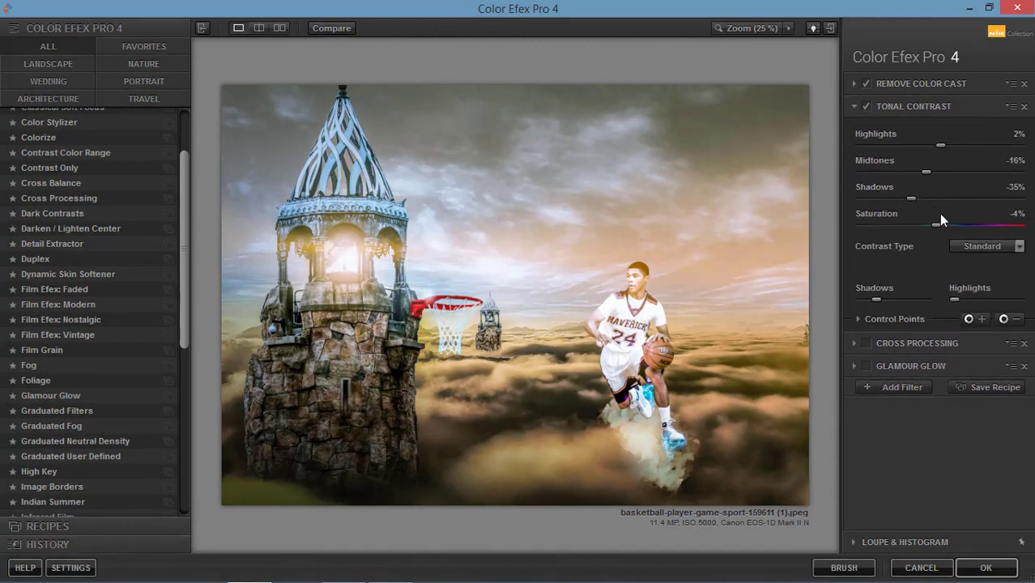
pyautogui.click(998, 245)
pyautogui.click(996, 259)
pyautogui.click(989, 245)
pyautogui.click(982, 319)
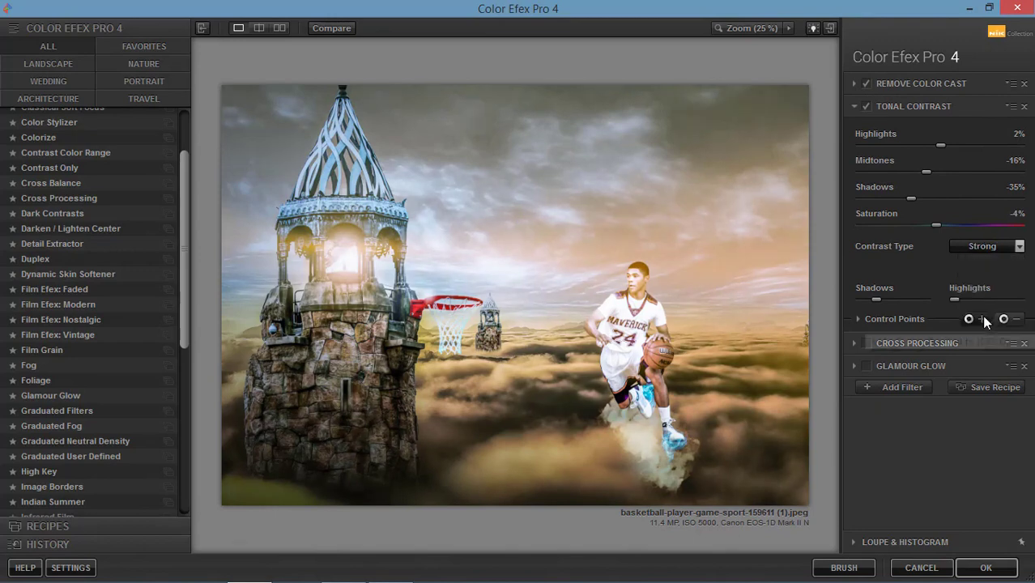
pyautogui.click(988, 245)
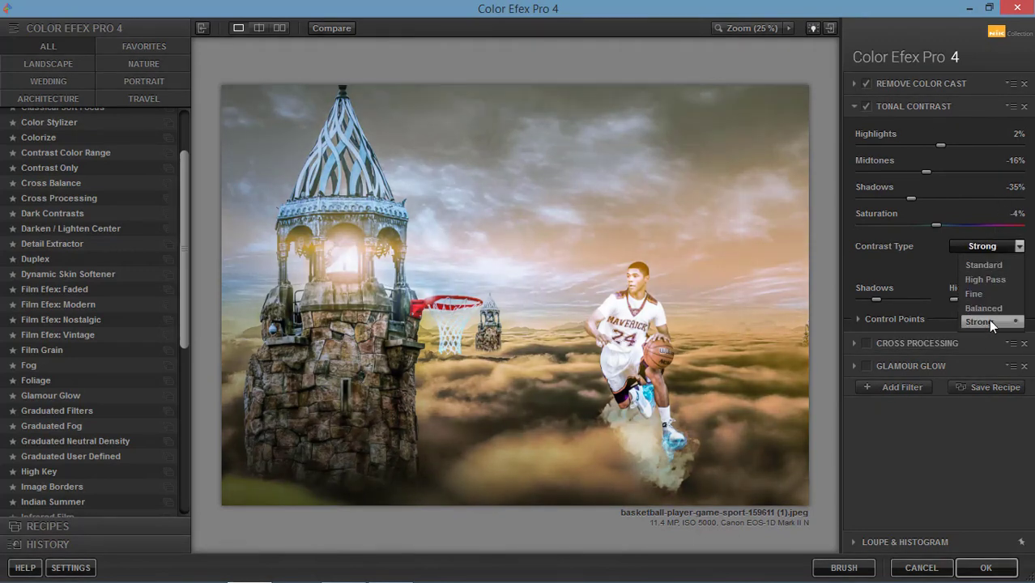
pyautogui.click(993, 264)
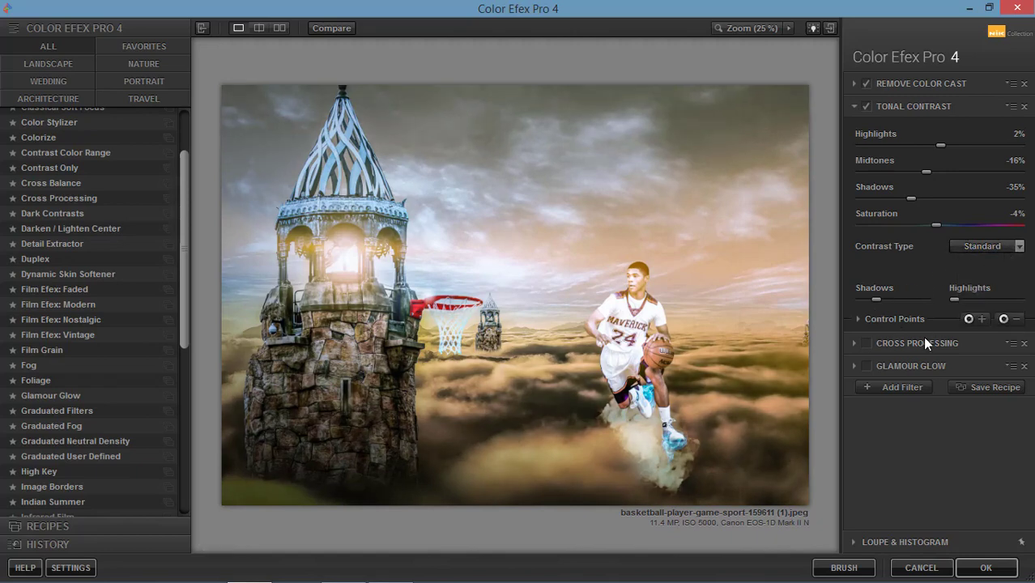
# Step: Enable Cross Processing with method B04 at reduced 36% strength
pyautogui.click(891, 342)
pyautogui.click(980, 162)
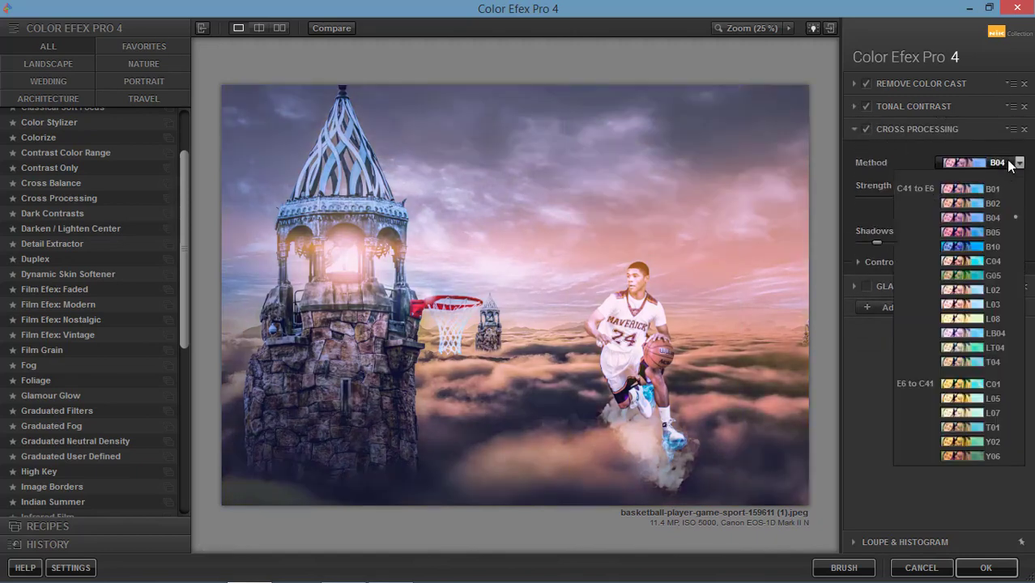
pyautogui.click(995, 213)
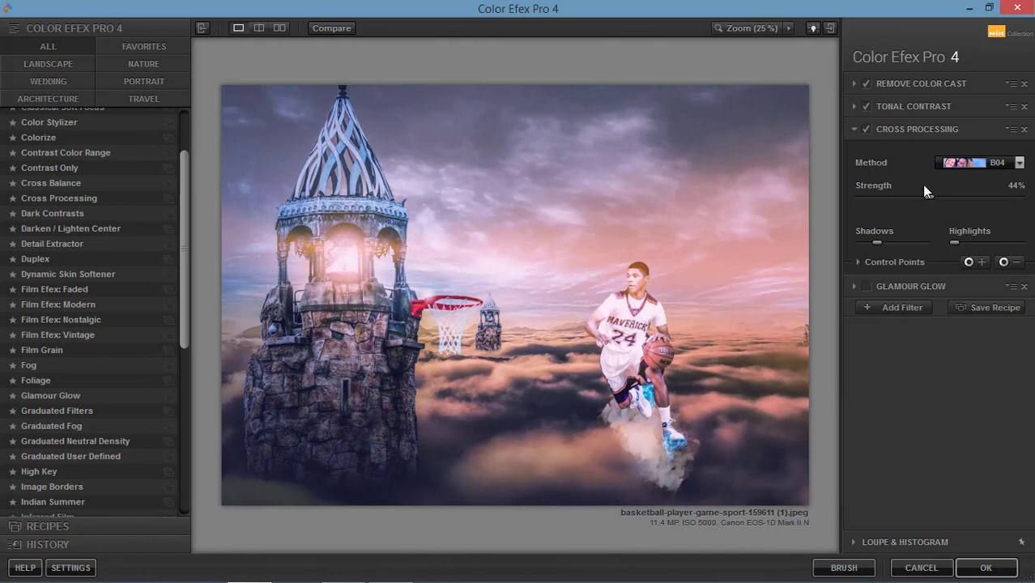
pyautogui.moveTo(925, 201); pyautogui.dragTo(896, 208)
# Step: Turn on Glamour Glow, review Cross Processing, and apply the grade to the image
pyautogui.click(907, 286)
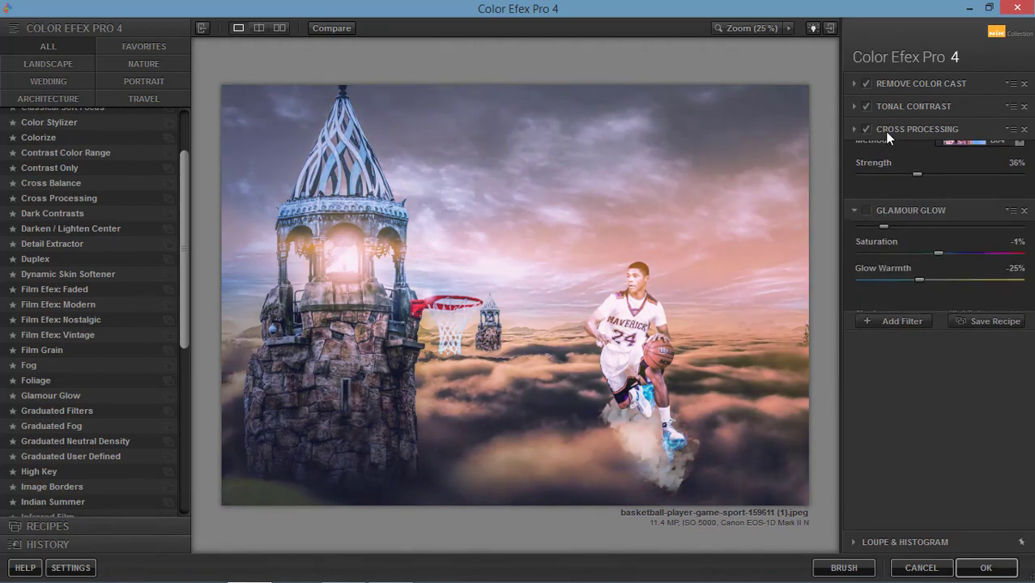
pyautogui.click(867, 153)
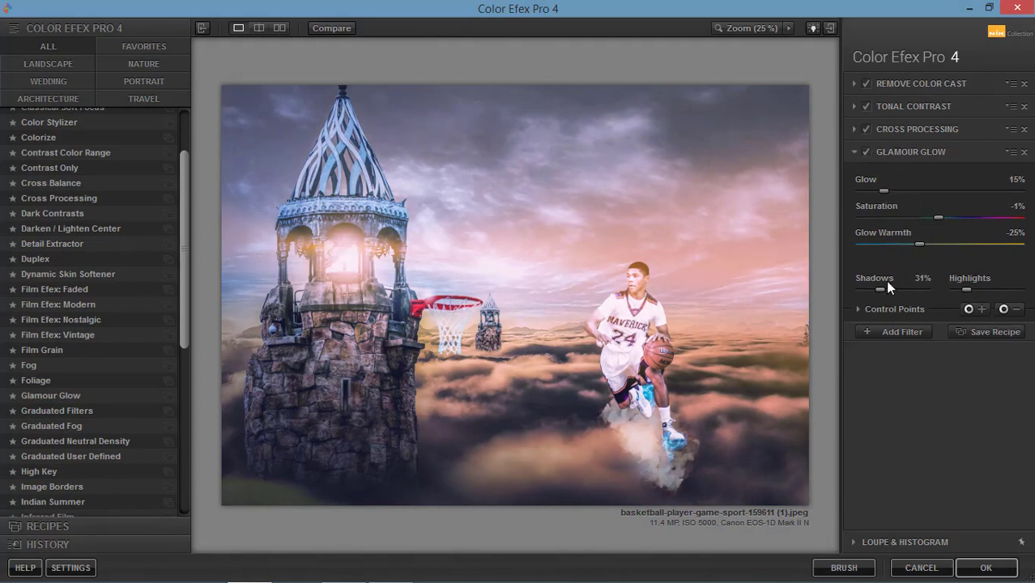
pyautogui.click(915, 128)
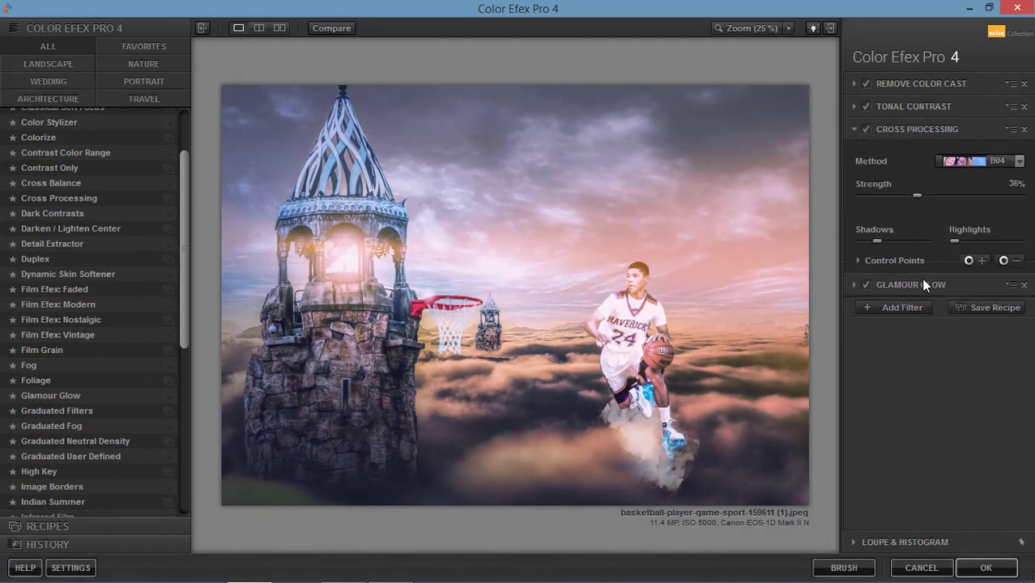
pyautogui.click(985, 568)
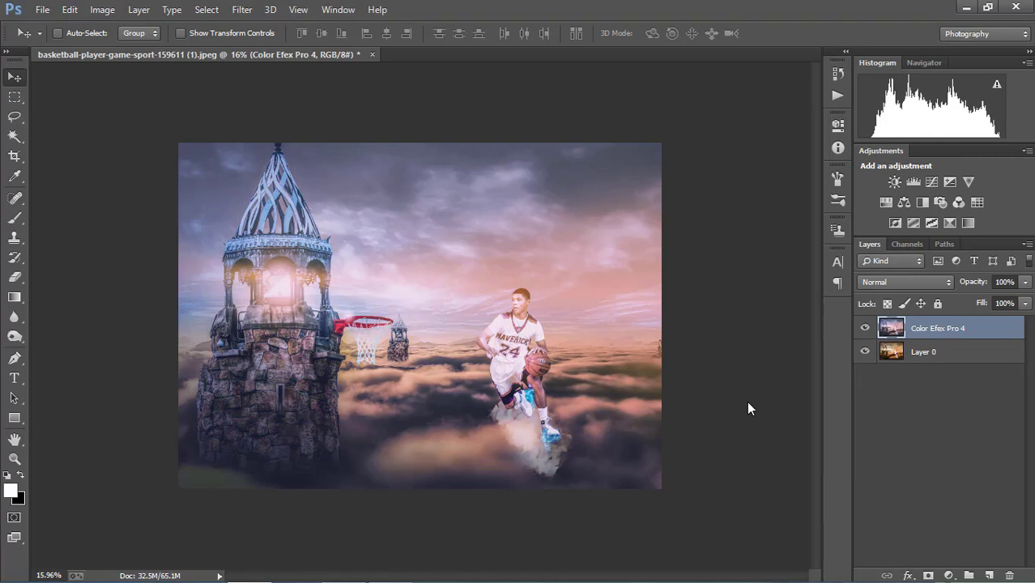
# Step: Scale and reposition the haze layer to spread across the middle of the scene
pyautogui.hotkey('ctrl', 't')
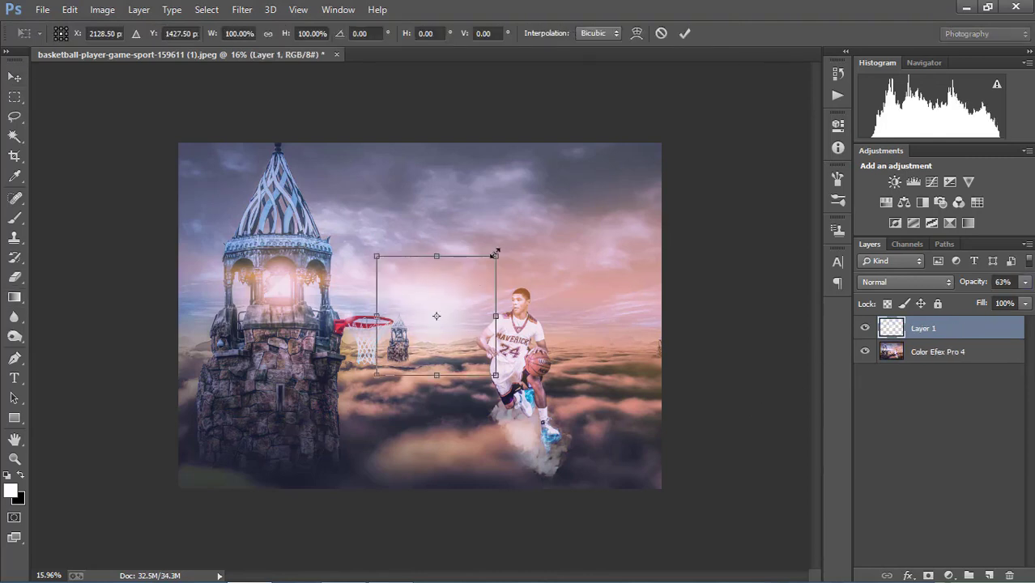
pyautogui.moveTo(496, 248); pyautogui.dragTo(598, 153)
pyautogui.moveTo(553, 296); pyautogui.dragTo(515, 343)
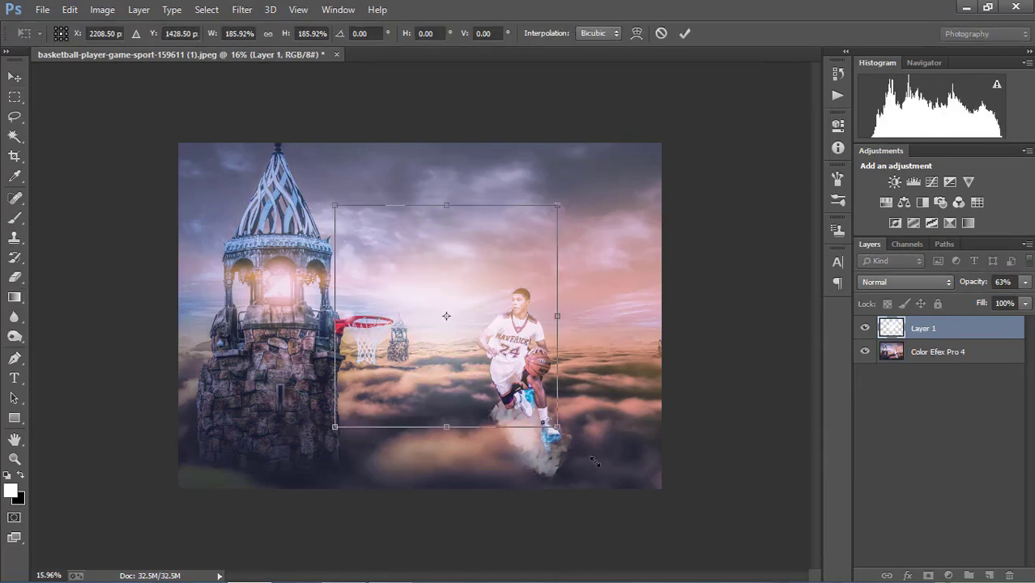
pyautogui.moveTo(594, 461)
pyautogui.mouseDown()
pyautogui.moveTo(485, 342)
pyautogui.moveTo(586, 346)
pyautogui.mouseUp()
pyautogui.moveTo(608, 311)
pyautogui.mouseDown()
pyautogui.moveTo(703, 313)
pyautogui.moveTo(609, 329)
pyautogui.moveTo(653, 328)
pyautogui.moveTo(585, 325)
pyautogui.mouseUp()
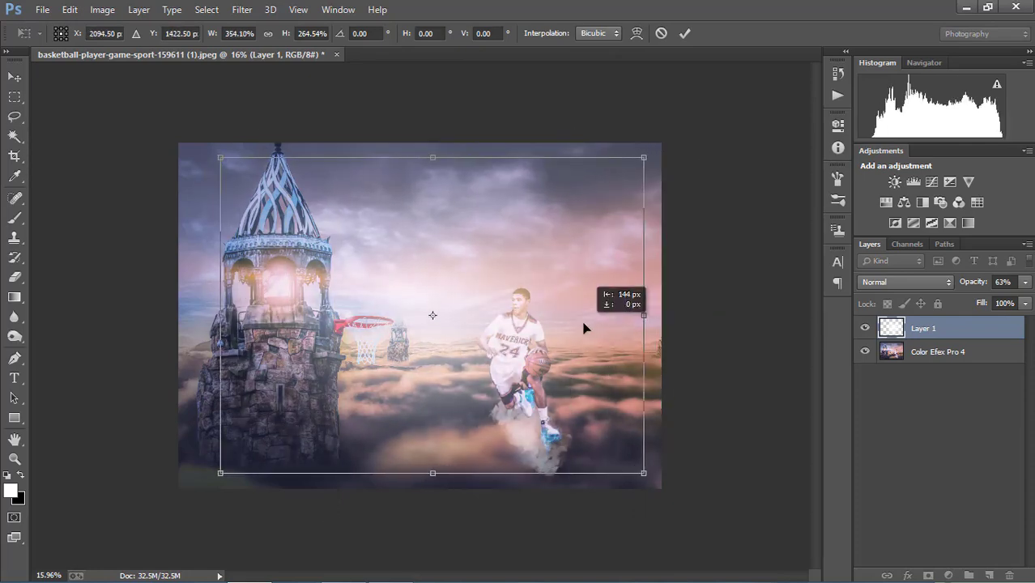
pyautogui.moveTo(644, 473); pyautogui.dragTo(621, 453)
pyautogui.moveTo(545, 378); pyautogui.dragTo(555, 380)
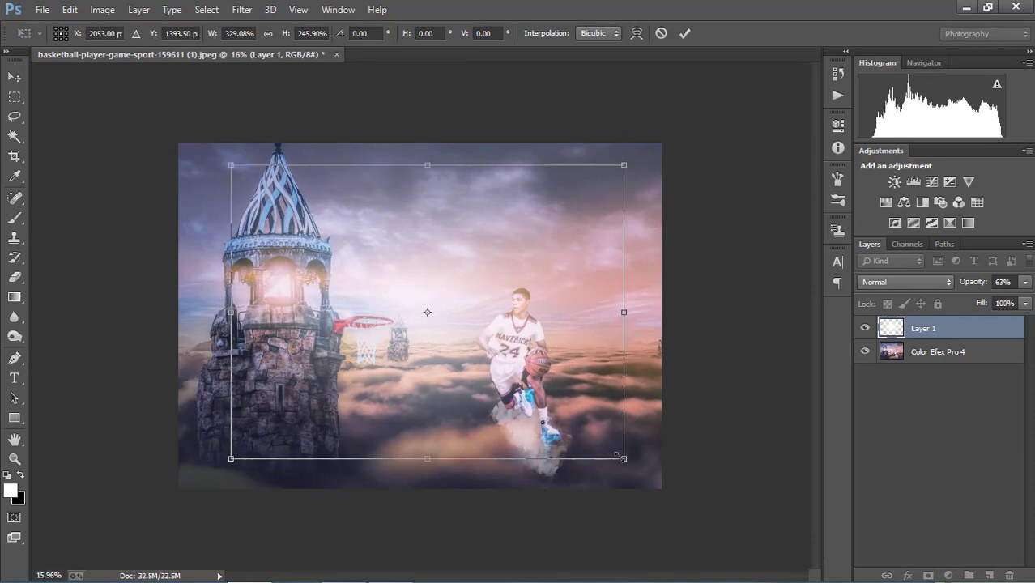
pyautogui.moveTo(621, 454); pyautogui.dragTo(559, 415)
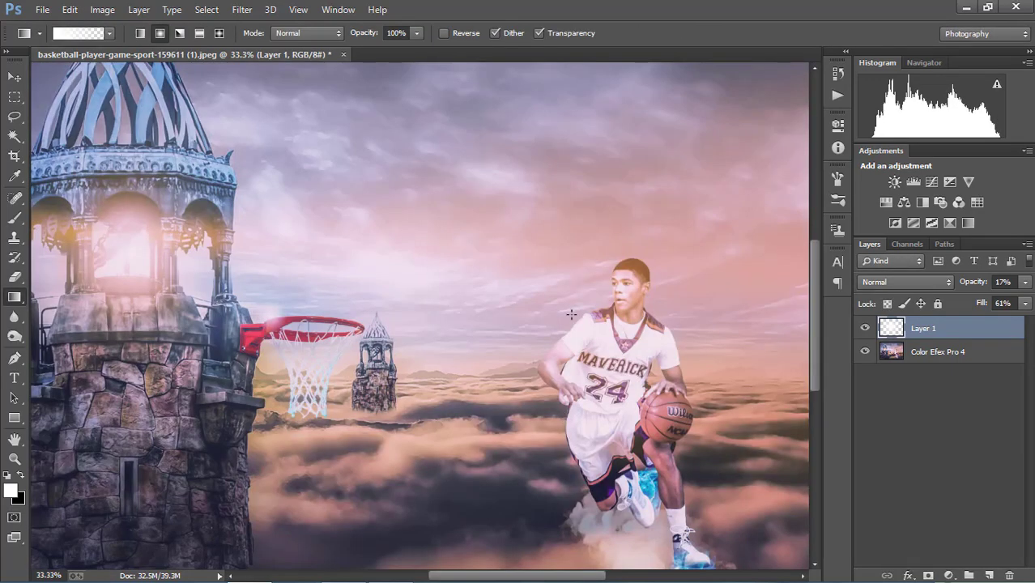
pyautogui.hotkey('ctrl', '-')
pyautogui.scroll(-1, 571, 313)
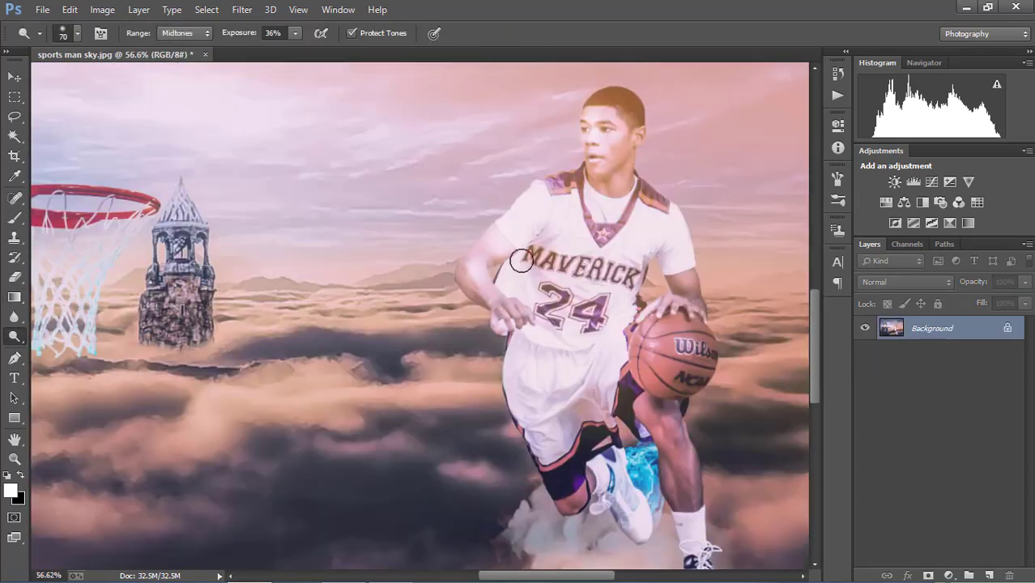
# Step: Fit the whole finished sports man sky.jpg composite on screen
pyautogui.scroll(-3, 518, 299)
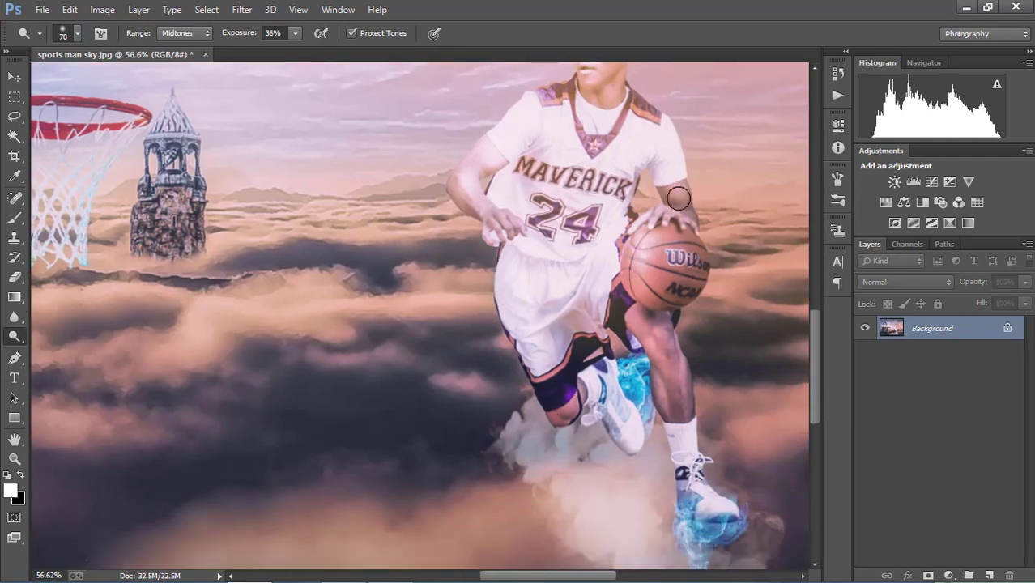
pyautogui.hotkey('ctrl', '0')
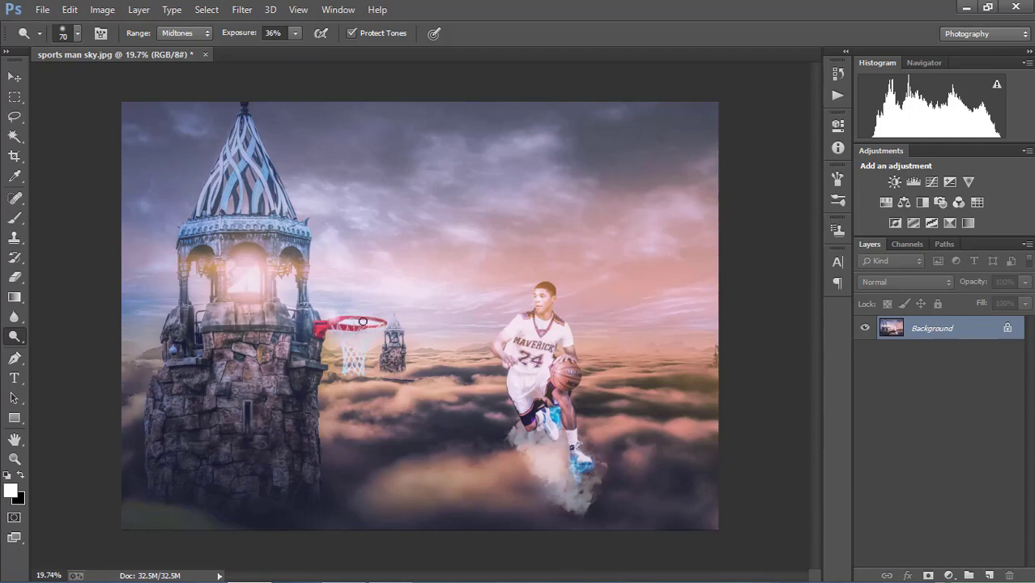